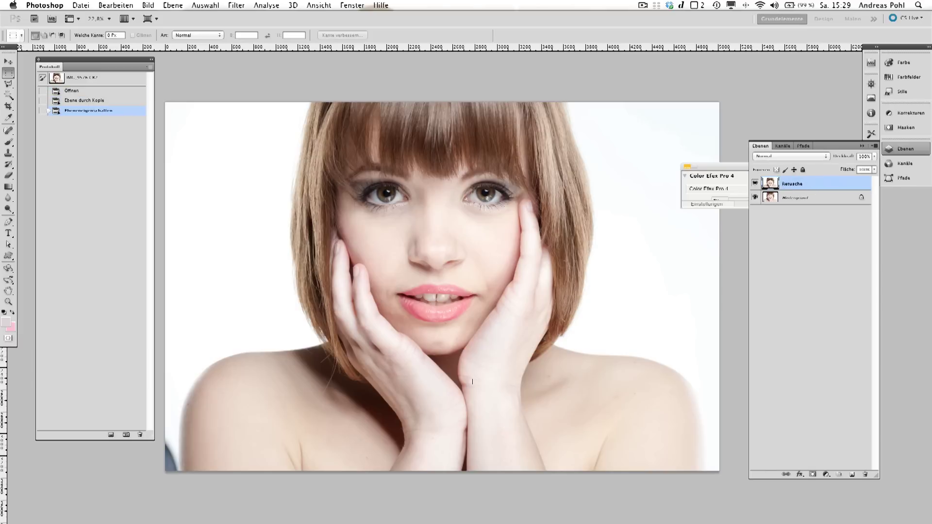
# Zoom in on the portrait's shoulder to prepare for retouching
pyautogui.scroll(5, 502, 326)
# Spot-heal the small blemishes across the shoulders and surrounding skin
pyautogui.press('b')
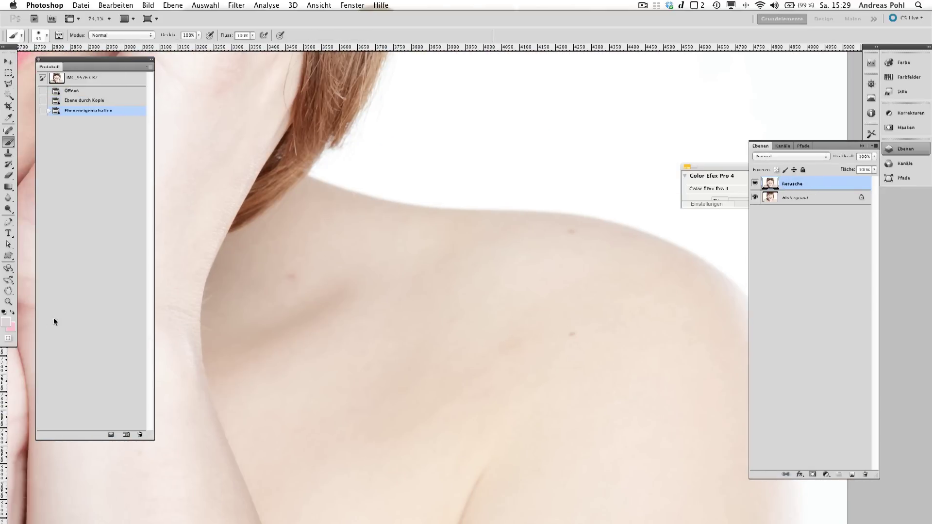
pyautogui.press('j')
pyautogui.click(517, 342)
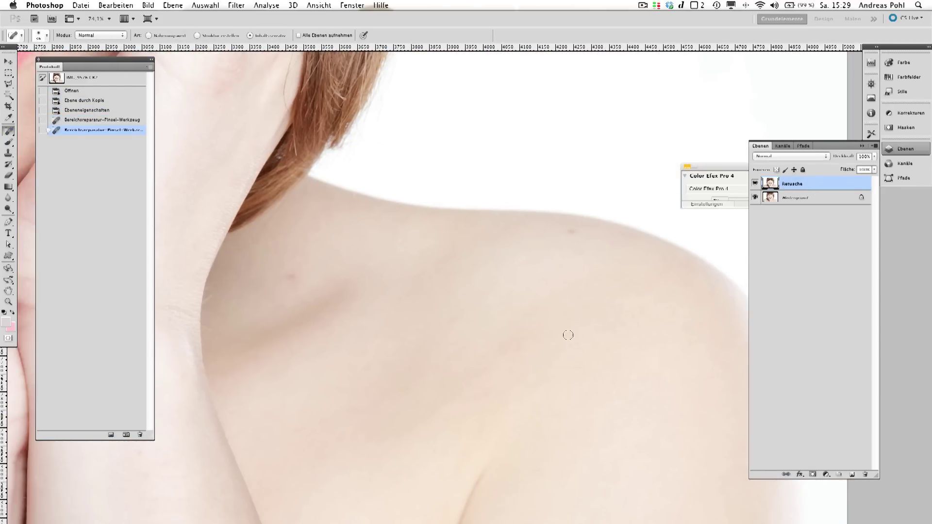
pyautogui.hscroll(-10, 571, 331)
pyautogui.click(401, 280)
pyautogui.click(435, 303)
pyautogui.scroll(-3, 435, 304)
pyautogui.click(467, 348)
pyautogui.hscroll(5, 597, 278)
pyautogui.click(597, 279)
pyautogui.click(379, 279)
pyautogui.scroll(5, 285, 272)
pyautogui.click(285, 273)
pyautogui.scroll(-3, 285, 273)
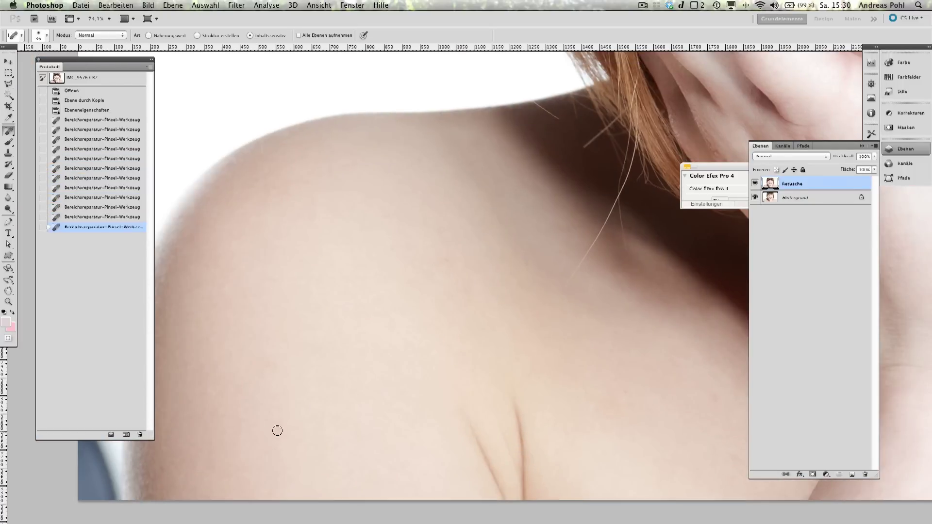
pyautogui.click(276, 435)
pyautogui.click(204, 240)
pyautogui.scroll(10, 566, 427)
pyautogui.hscroll(5, 566, 427)
# Spot-heal blemishes on the face, between the eyes, near the mouth and below the lips
pyautogui.click(509, 306)
pyautogui.scroll(-1, 480, 343)
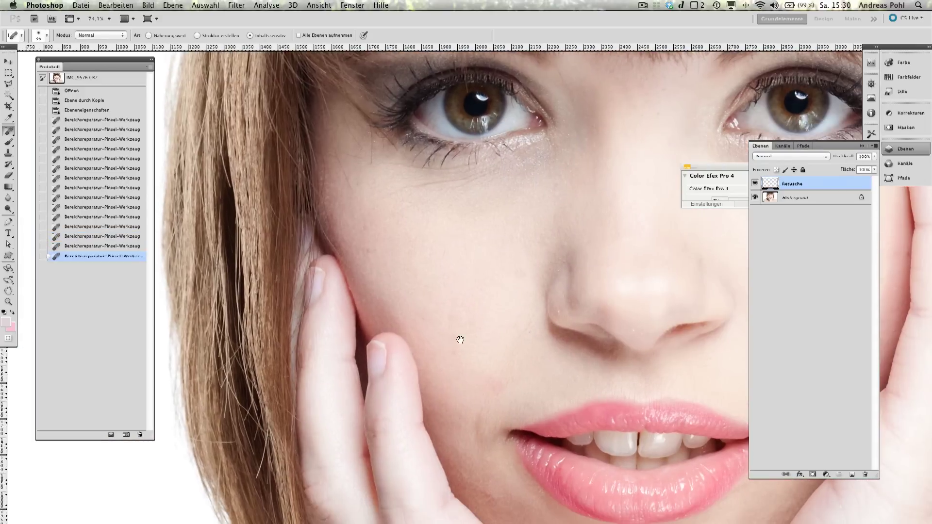
pyautogui.hscroll(3, 480, 343)
pyautogui.click(589, 160)
pyautogui.scroll(1, 589, 160)
pyautogui.click(504, 139)
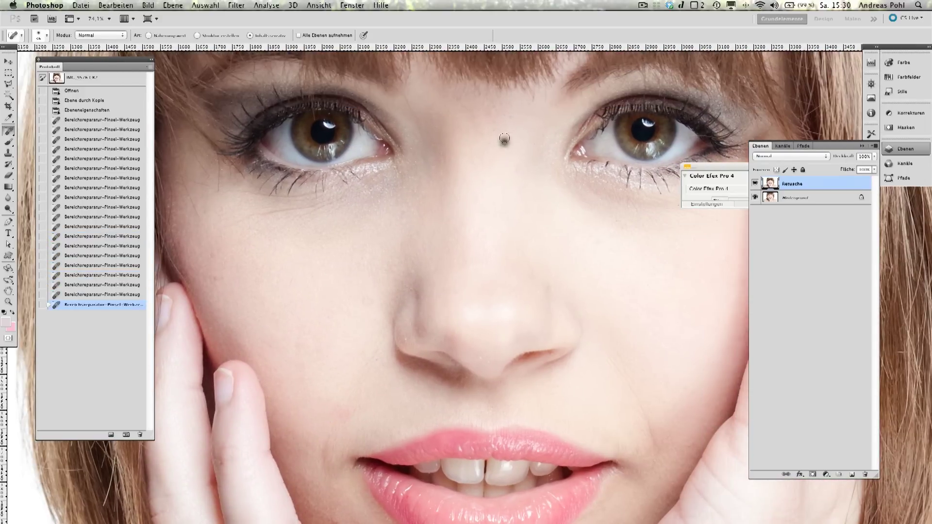
pyautogui.scroll(-3, 505, 138)
pyautogui.click(551, 313)
pyautogui.scroll(2, 497, 464)
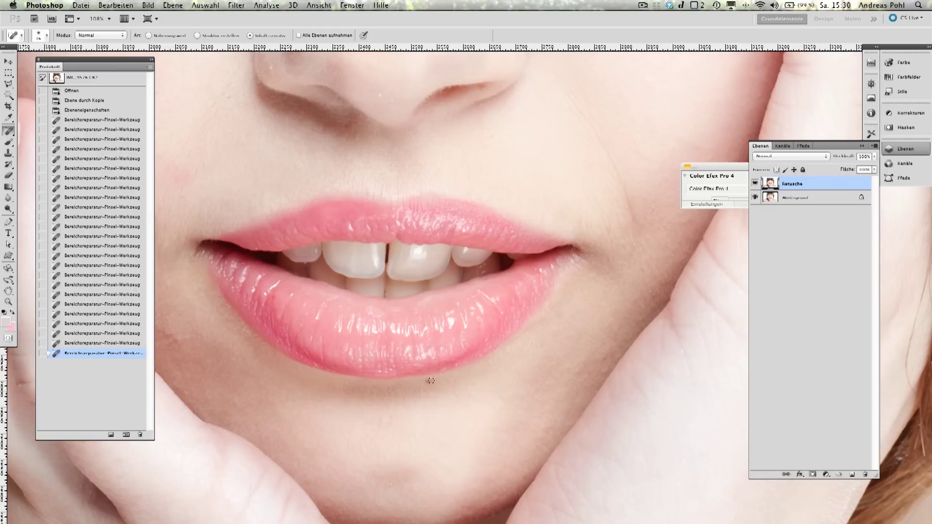
pyautogui.click(431, 380)
pyautogui.hscroll(-4, 431, 380)
pyautogui.scroll(5, 401, 198)
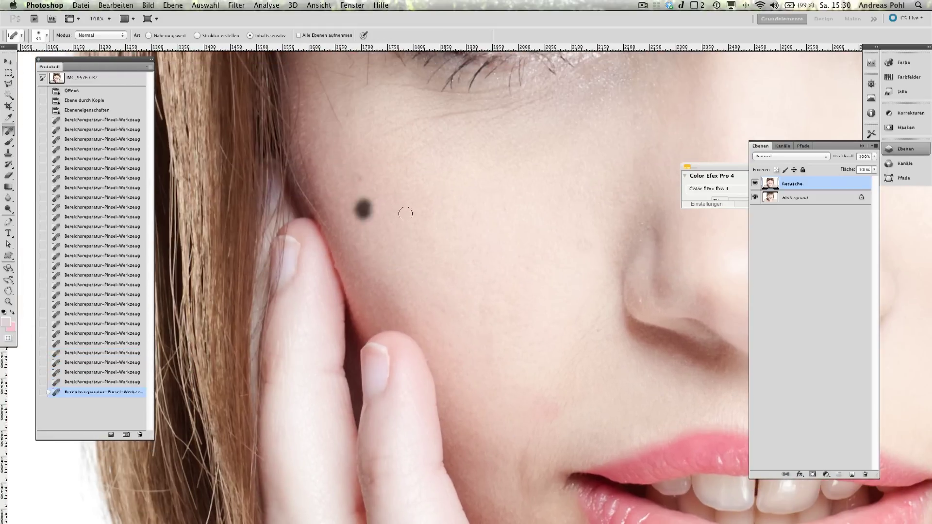
# Heal the cheek mole and patch the rough area on the cheek
pyautogui.click(359, 178)
pyautogui.moveTo(435, 210); pyautogui.dragTo(474, 250)
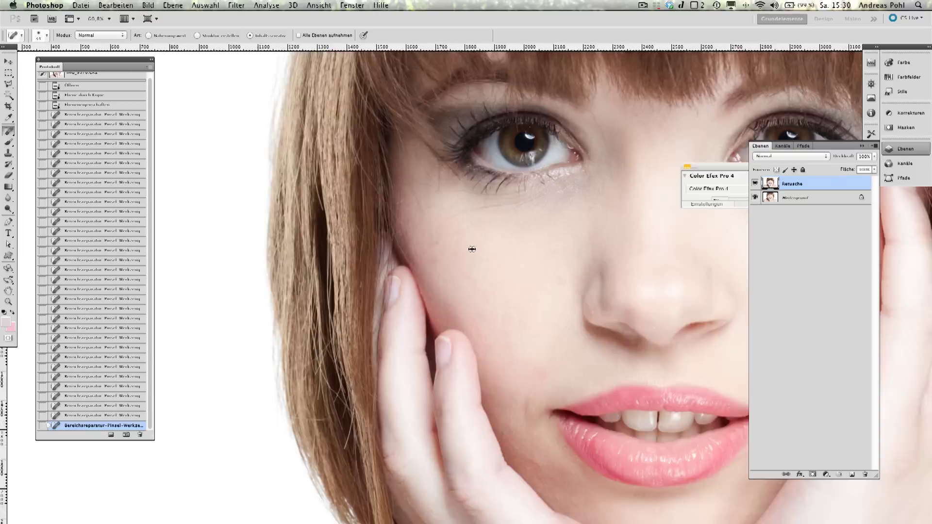
pyautogui.press('j')
pyautogui.moveTo(416, 232); pyautogui.dragTo(432, 239)
pyautogui.scroll(-1, 432, 238)
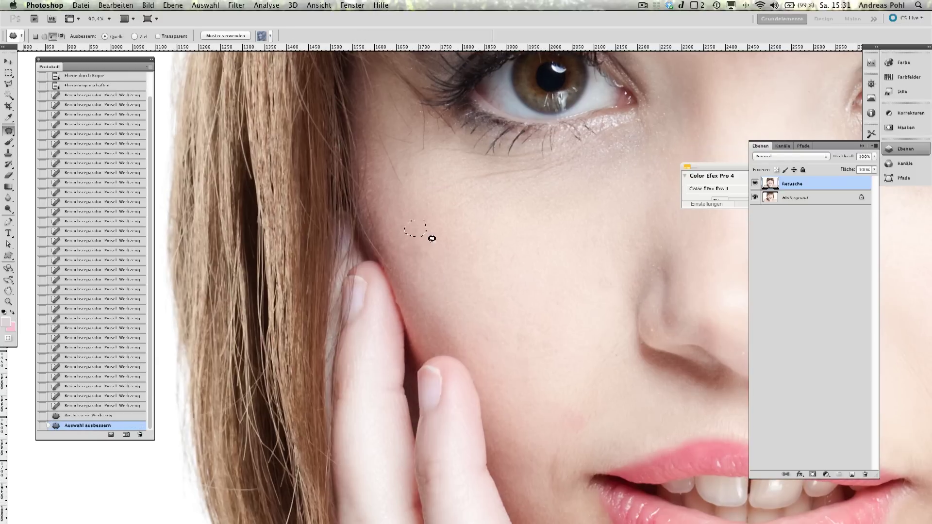
pyautogui.scroll(-3, 442, 221)
# Spot-heal the remaining blemishes on the shoulder skin and near the collarbone
pyautogui.press('j')
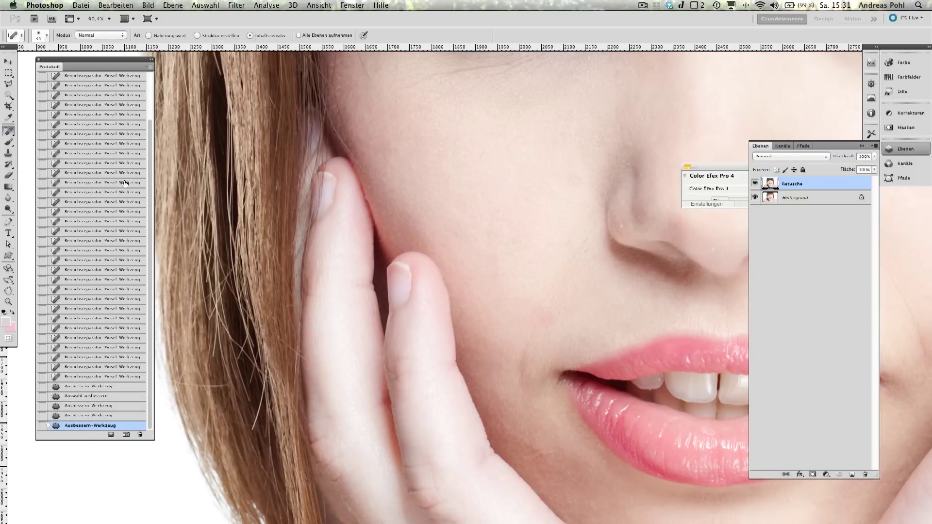
pyautogui.scroll(-5, 458, 281)
pyautogui.scroll(3, 491, 286)
pyautogui.click(399, 167)
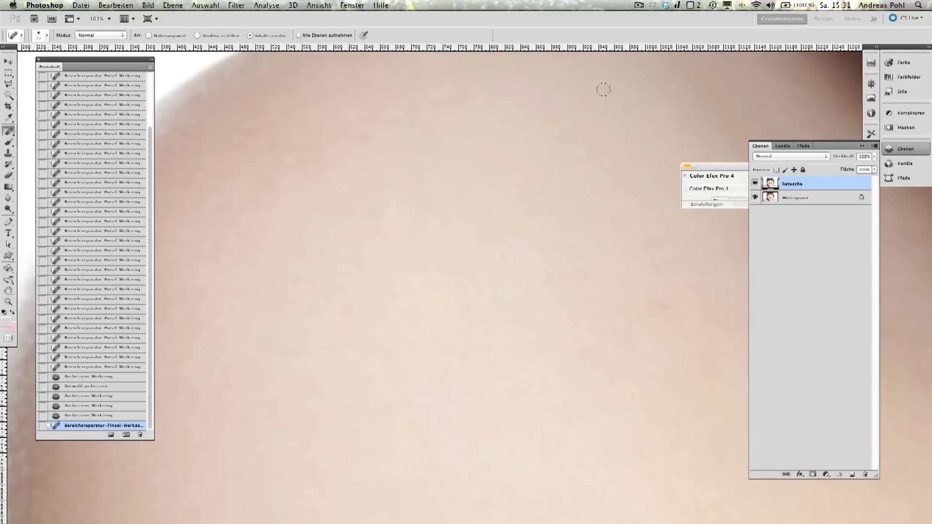
pyautogui.hscroll(5, 603, 89)
pyautogui.click(447, 246)
pyautogui.scroll(-5, 447, 245)
pyautogui.click(453, 254)
pyautogui.hscroll(5, 636, 235)
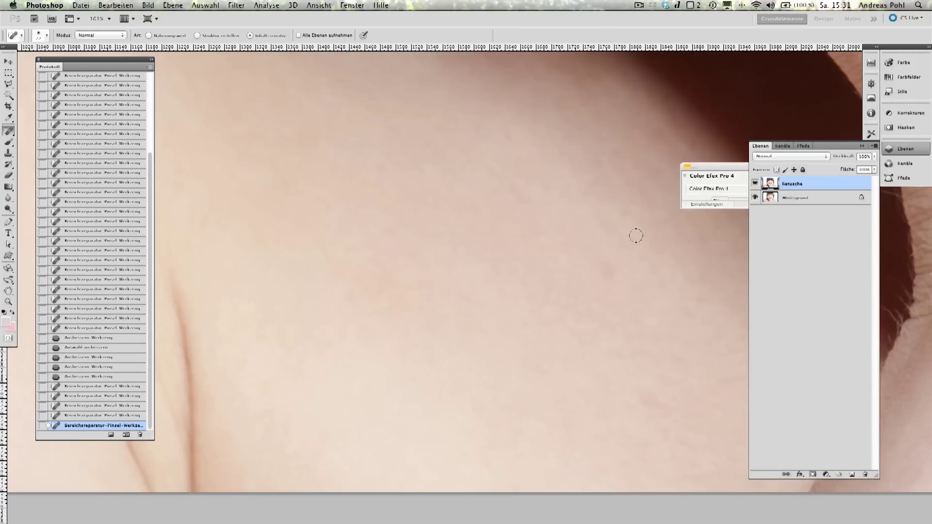
pyautogui.scroll(-3, 636, 236)
pyautogui.hscroll(5, 462, 241)
pyautogui.scroll(-3, 317, 236)
pyautogui.click(420, 154)
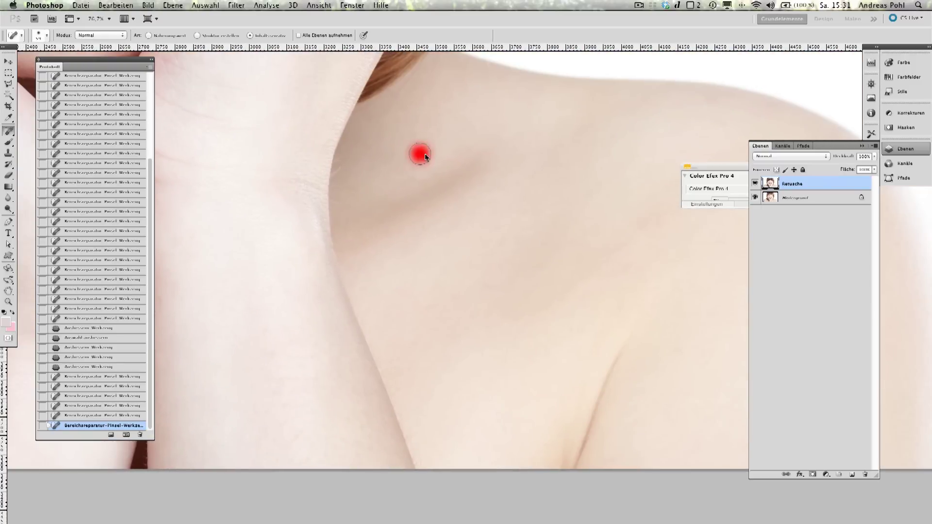
pyautogui.hscroll(5, 356, 218)
pyautogui.scroll(5, 364, 229)
pyautogui.hscroll(-5, 309, 273)
pyautogui.scroll(5, 718, 371)
pyautogui.scroll(5, 598, 406)
pyautogui.scroll(-3, 566, 360)
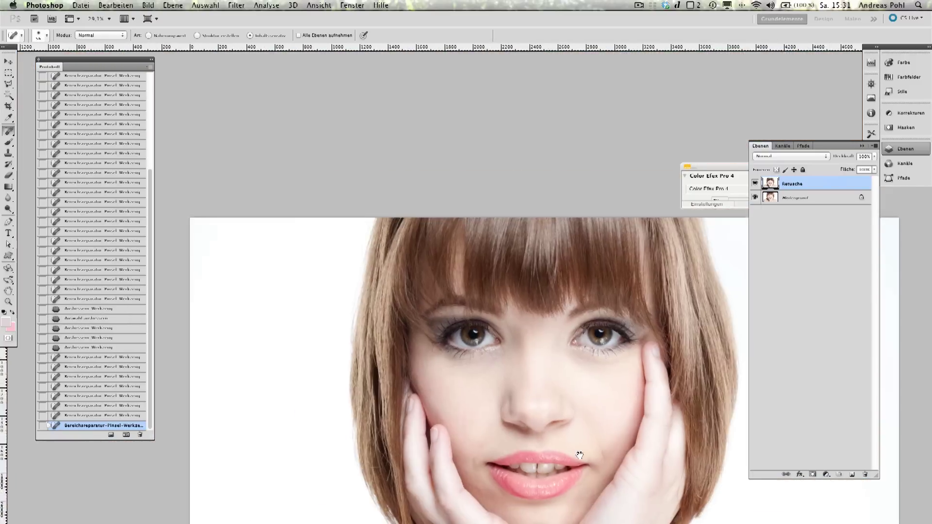
pyautogui.scroll(3, 579, 460)
pyautogui.scroll(-5, 308, 388)
pyautogui.hscroll(-5, 308, 389)
pyautogui.scroll(-3, 216, 422)
pyautogui.hscroll(-3, 217, 423)
# Clone clean white background over the dark blue lower-left corner
pyautogui.press('s')
pyautogui.keyDown('alt'); pyautogui.click(255, 374); pyautogui.keyUp('alt')
pyautogui.moveTo(256, 374)
pyautogui.mouseDown()
pyautogui.moveTo(246, 416)
pyautogui.moveTo(257, 409)
pyautogui.moveTo(269, 425)
pyautogui.moveTo(268, 450)
pyautogui.mouseUp()
# Duplicate the retouched Retusche layer and begin renaming the copy
pyautogui.press('v')
pyautogui.scroll(-3, 451, 394)
pyautogui.scroll(-3, 493, 358)
pyautogui.scroll(2, 682, 258)
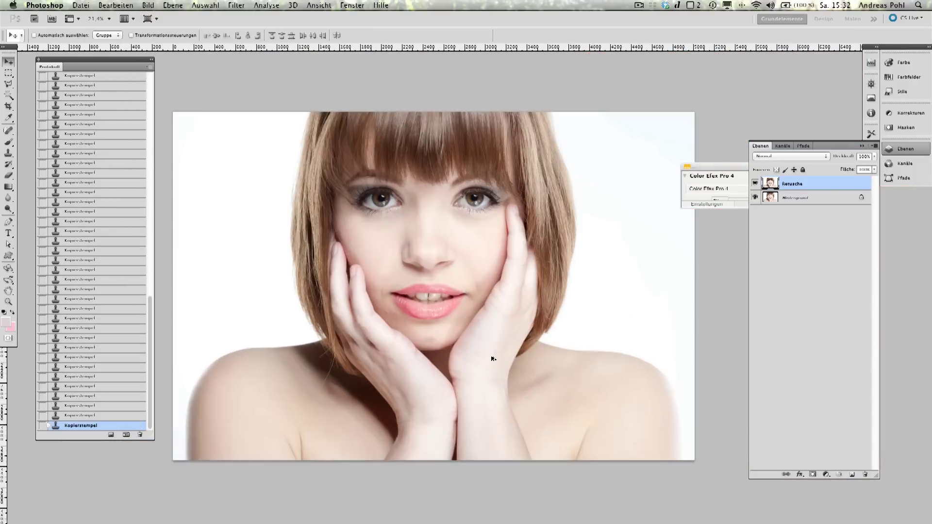
pyautogui.scroll(-1, 519, 304)
pyautogui.scroll(1, 520, 304)
pyautogui.hotkey('ctrl', 'j')
pyautogui.doubleClick(800, 184)
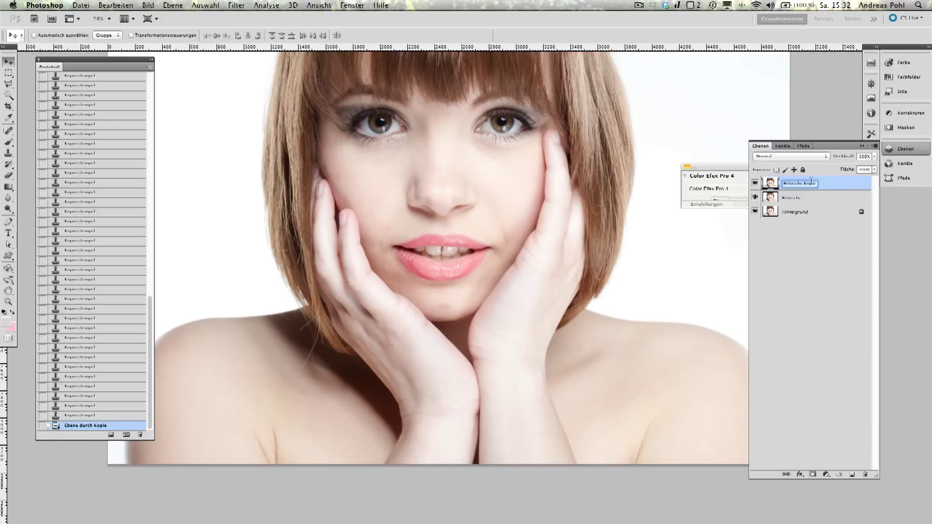
# Push both sides of the hair outward with Liquify's Forward Warp and apply it
pyautogui.click(237, 5)
pyautogui.click(262, 75)
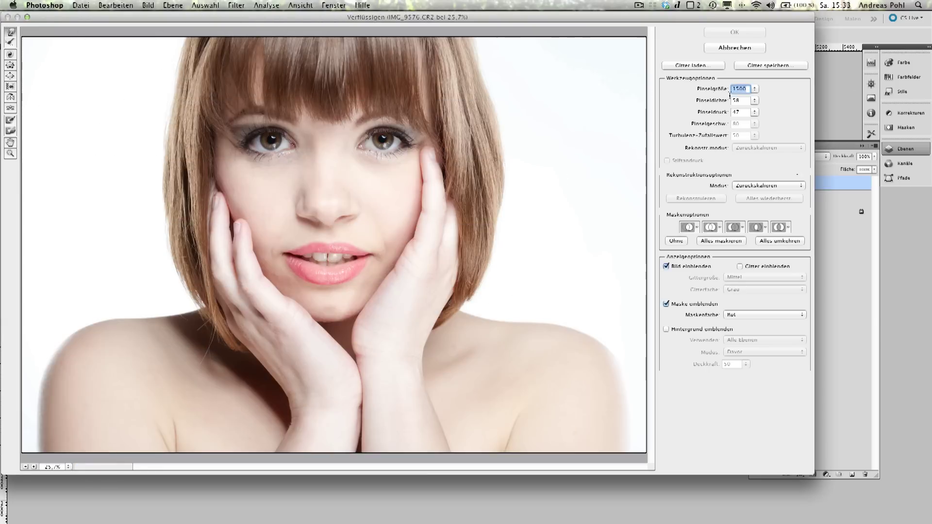
pyautogui.moveTo(162, 162); pyautogui.dragTo(125, 42)
pyautogui.moveTo(498, 74); pyautogui.dragTo(499, 219)
pyautogui.press('[')
pyautogui.press('[')
pyautogui.press('[')
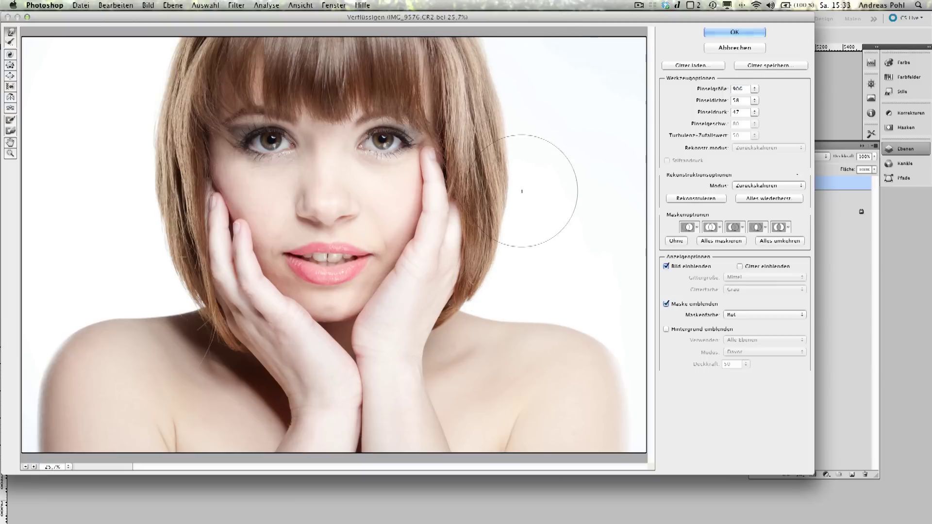
pyautogui.press(']')
pyautogui.moveTo(169, 170); pyautogui.dragTo(146, 150)
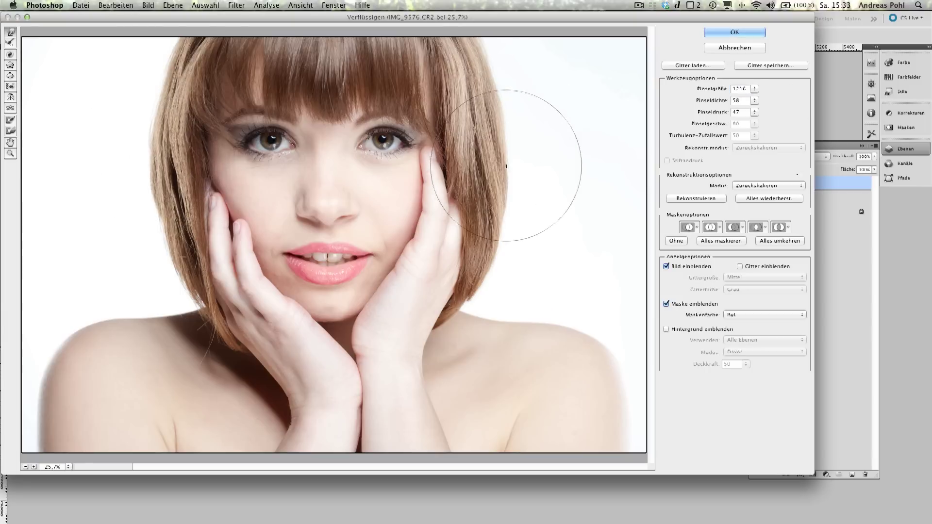
pyautogui.click(734, 32)
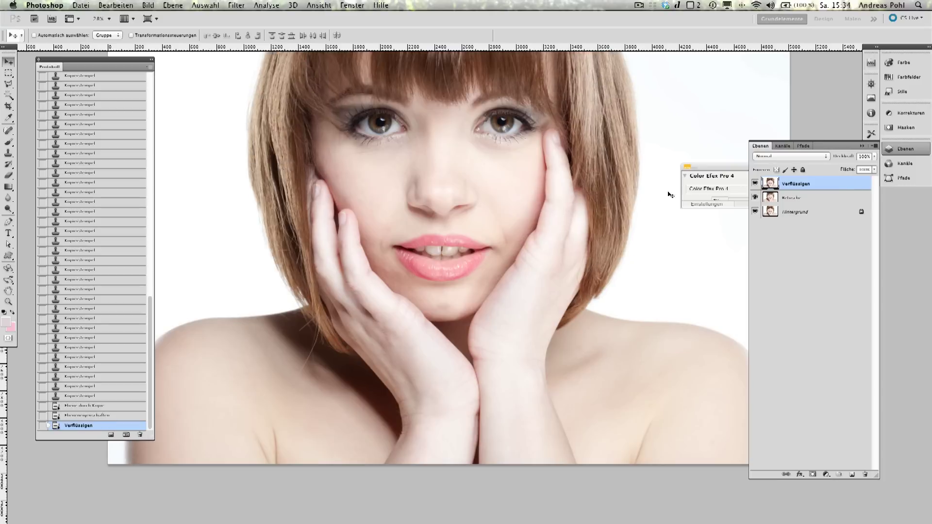
# Add a layer mask and paint black on it to hide parts of the warp
pyautogui.click(813, 474)
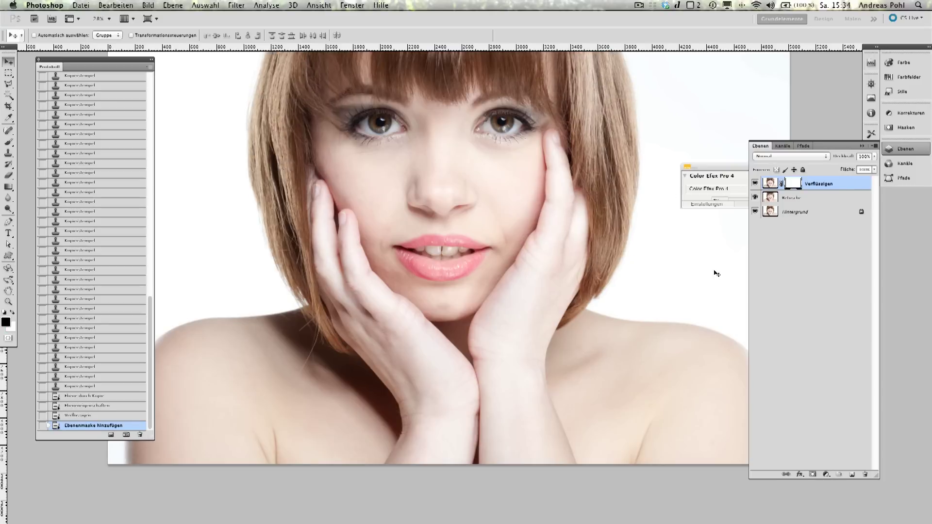
pyautogui.press('d')
pyautogui.press('b')
pyautogui.moveTo(339, 181); pyautogui.dragTo(335, 97)
pyautogui.moveTo(296, 73); pyautogui.dragTo(303, 146)
pyautogui.moveTo(554, 72); pyautogui.dragTo(574, 194)
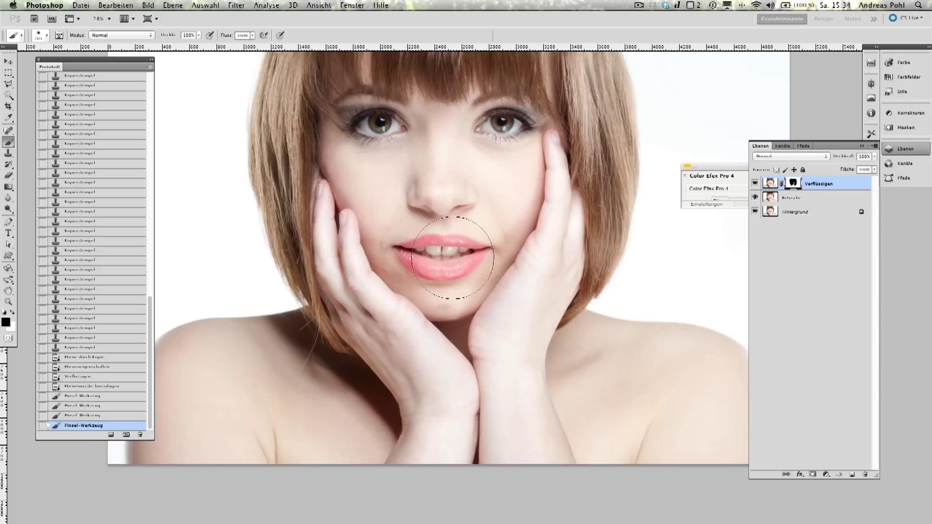
pyautogui.click(755, 184)
pyautogui.scroll(-2, 512, 218)
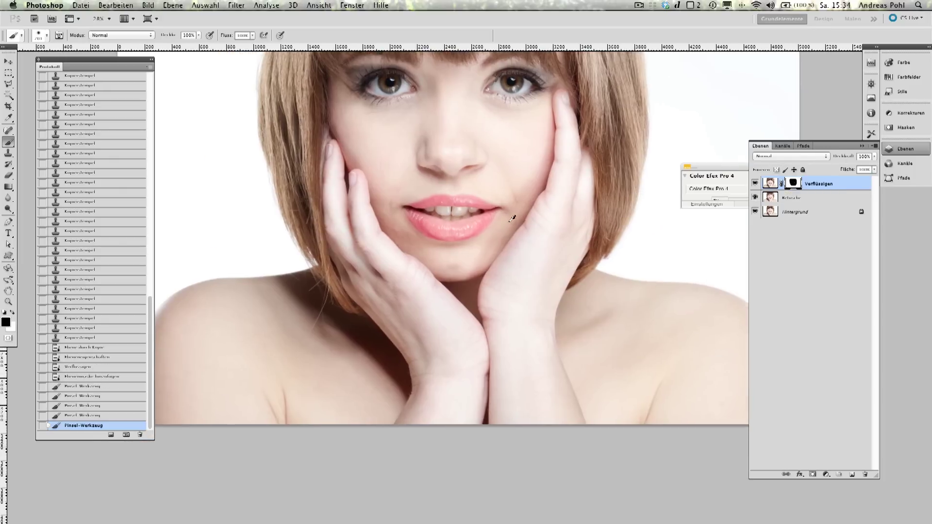
# Softly brighten the shoulder skin with light pink on a new Lichter layer
pyautogui.keyDown('alt'); pyautogui.click(302, 266); pyautogui.keyUp('alt')
pyautogui.press('super+alt+shift+n')
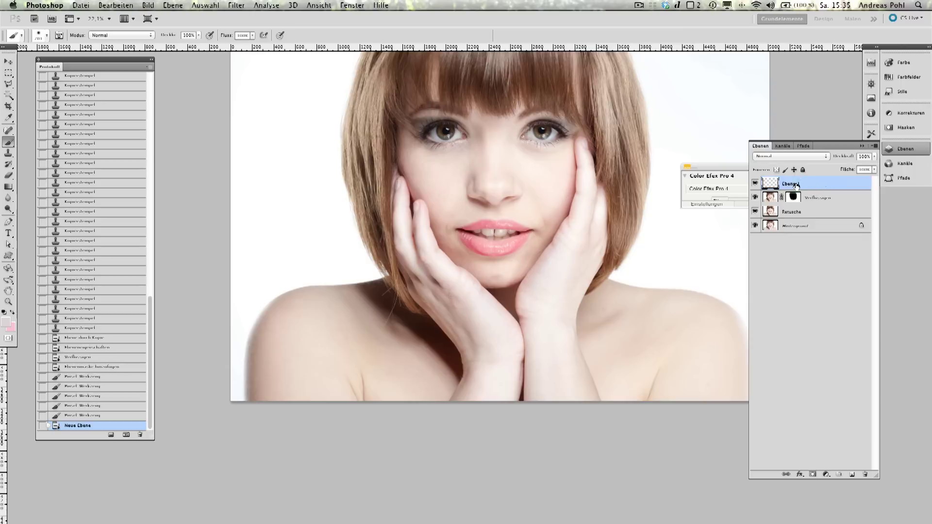
pyautogui.rightClick(298, 235)
pyautogui.click(291, 228)
pyautogui.moveTo(160, 35); pyautogui.dragTo(169, 35)
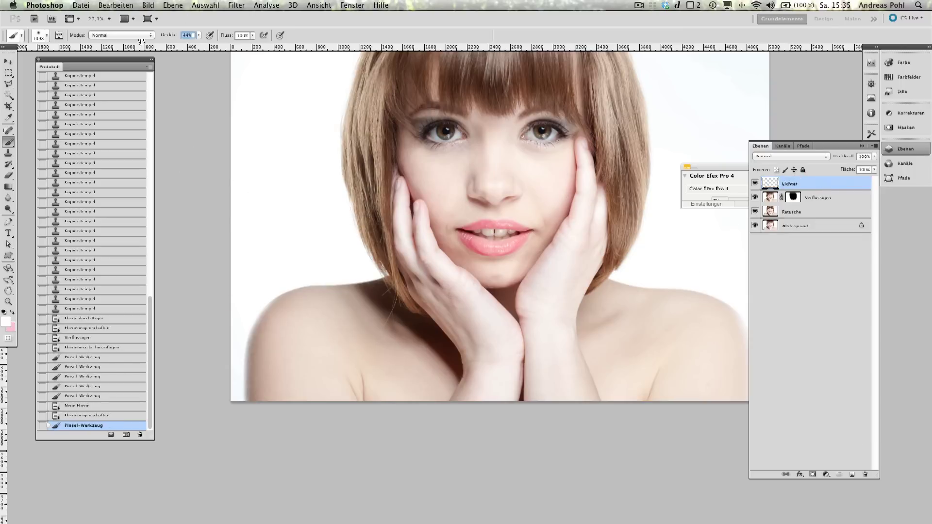
pyautogui.moveTo(372, 296)
pyautogui.mouseDown()
pyautogui.moveTo(271, 281)
pyautogui.moveTo(218, 375)
pyautogui.mouseUp()
pyautogui.moveTo(253, 340)
pyautogui.mouseDown()
pyautogui.moveTo(323, 264)
pyautogui.moveTo(355, 262)
pyautogui.mouseUp()
pyautogui.moveTo(714, 288); pyautogui.dragTo(637, 294)
pyautogui.moveTo(223, 252); pyautogui.dragTo(250, 291)
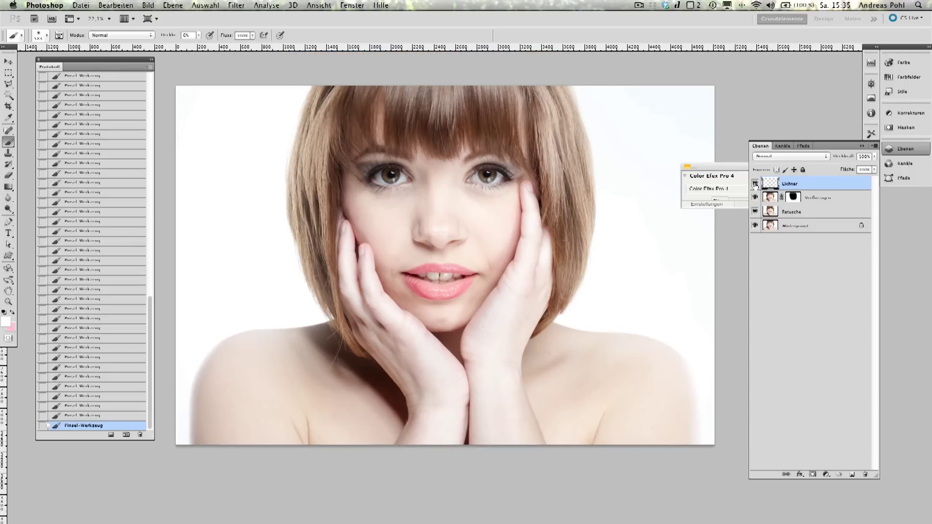
pyautogui.scroll(5, 427, 250)
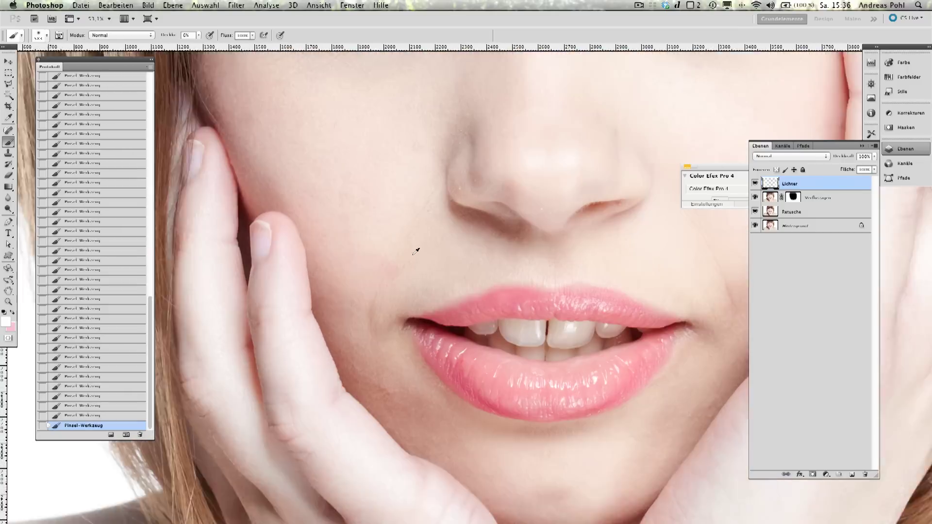
# Clone-stamp a cheek blemish on the Retusche layer using clean cheek skin
pyautogui.click(818, 211)
pyautogui.press('s')
pyautogui.keyDown('alt'); pyautogui.click(349, 266); pyautogui.keyUp('alt')
pyautogui.click(598, 293)
pyautogui.scroll(-6, 443, 297)
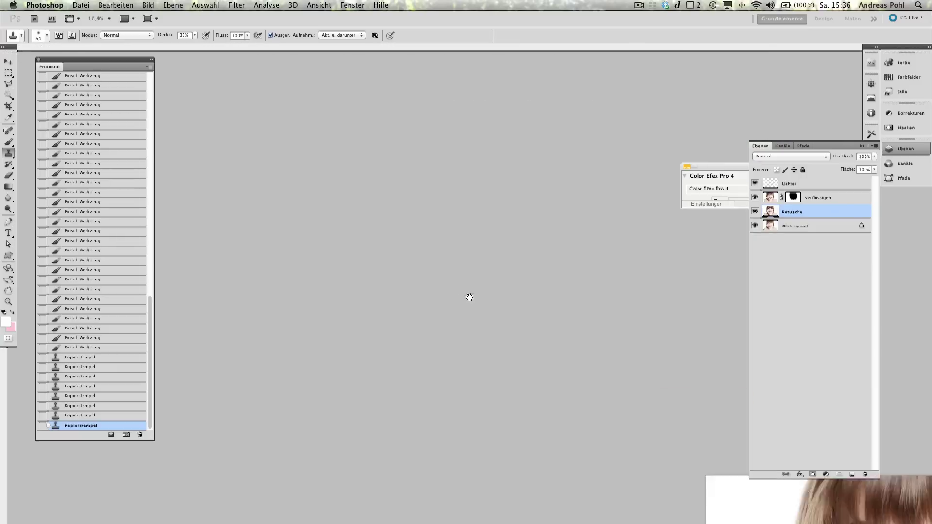
pyautogui.scroll(2, 559, 350)
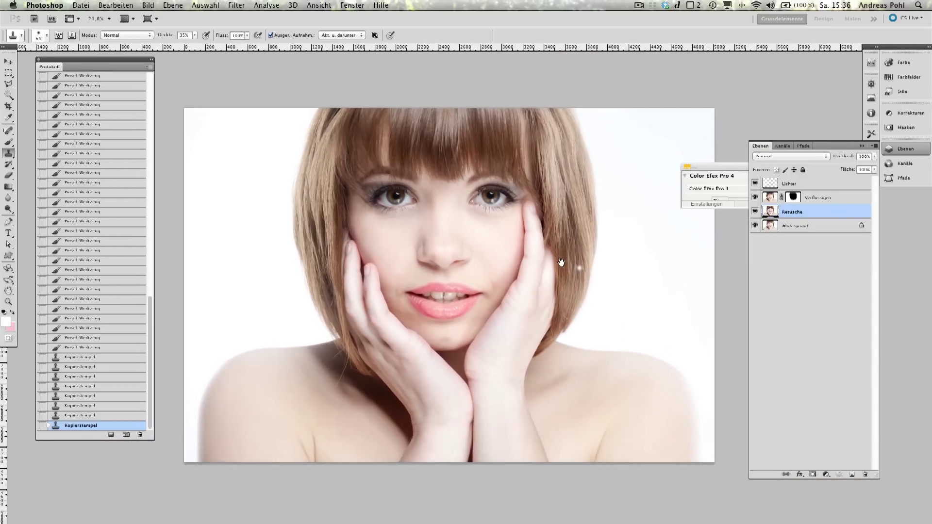
# Stamp all visible layers into a merged top layer and duplicate it
pyautogui.hotkey('ctrl', 'alt', 'shift', 'e')
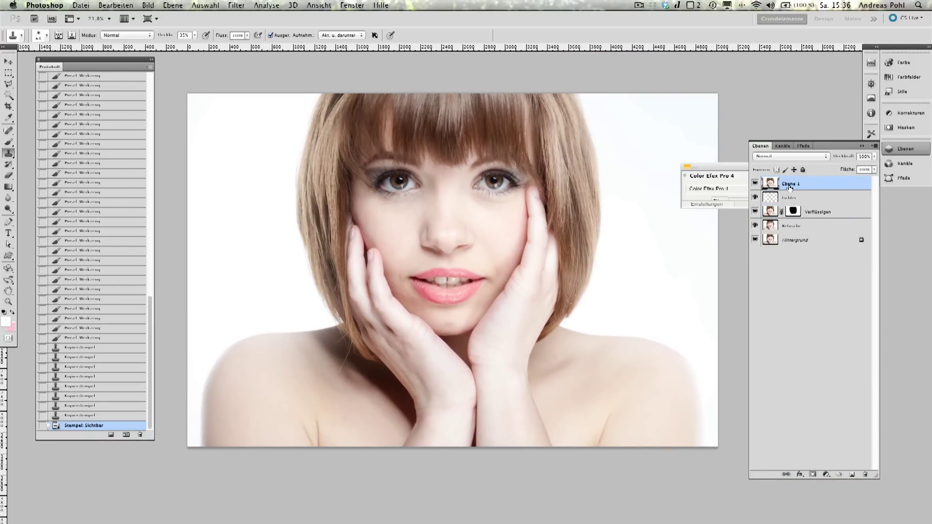
pyautogui.scroll(1, 492, 294)
pyautogui.press('v')
pyautogui.hotkey('ctrl', 'j')
pyautogui.click(791, 157)
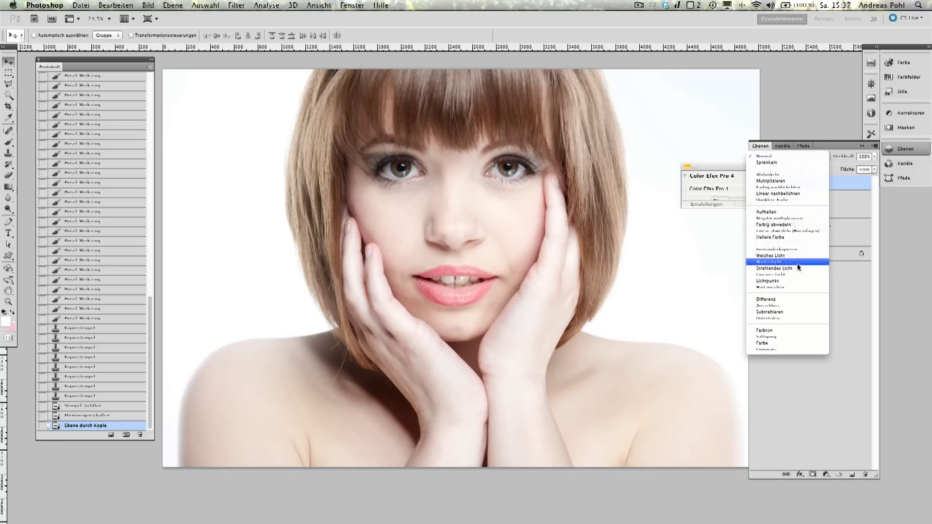
# Set the copy to Strahlendes Licht, invert it and apply a 14.4 px Gaussian Blur
pyautogui.click(794, 269)
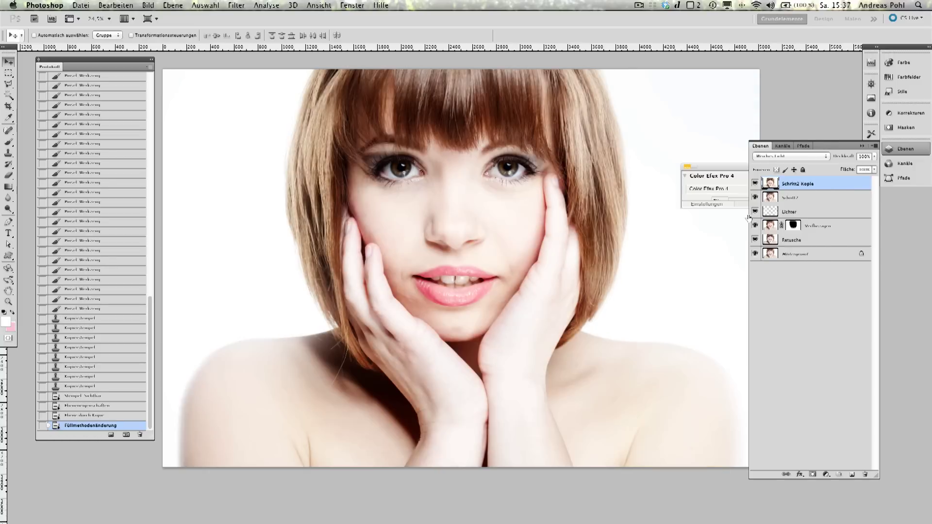
pyautogui.hotkey('ctrl', 'i')
pyautogui.click(237, 5)
pyautogui.click(398, 212)
pyautogui.moveTo(514, 322); pyautogui.dragTo(536, 323)
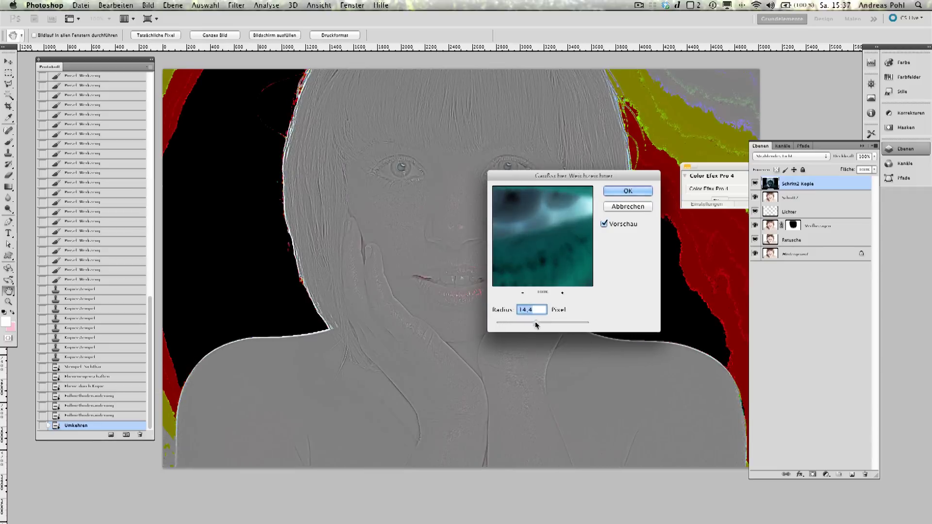
pyautogui.press('Return')
# Apply a 22.2 px High Pass filter and invert the layer mask to hide the smoothing
pyautogui.click(237, 5)
pyautogui.moveTo(258, 211)
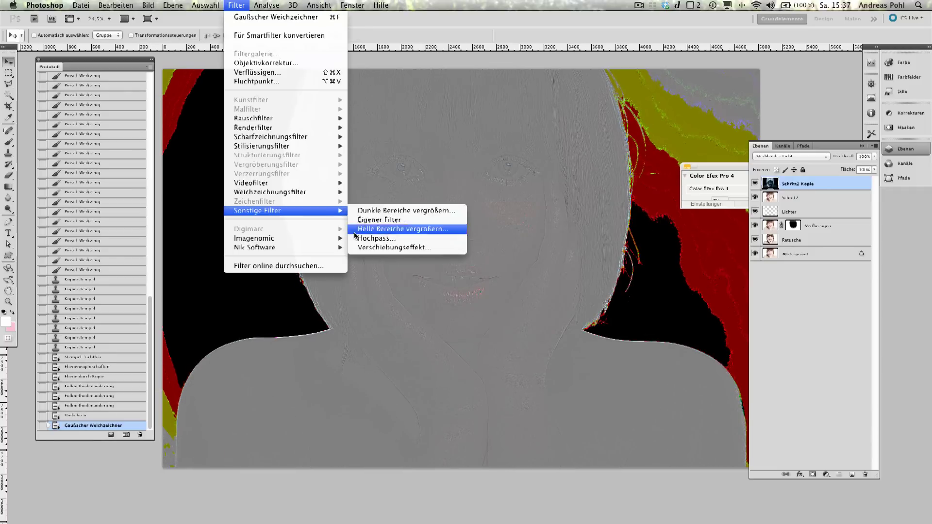
pyautogui.click(373, 238)
pyautogui.moveTo(500, 333)
pyautogui.mouseDown()
pyautogui.moveTo(535, 337)
pyautogui.moveTo(526, 337)
pyautogui.mouseUp()
pyautogui.click(607, 201)
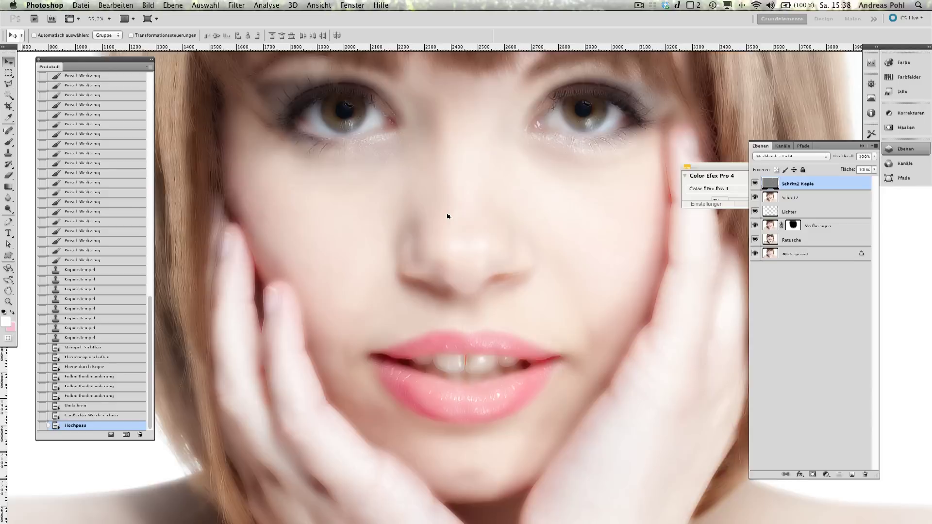
pyautogui.scroll(5, 446, 216)
pyautogui.hotkey('ctrl', '-')
pyautogui.hotkey('ctrl', '-')
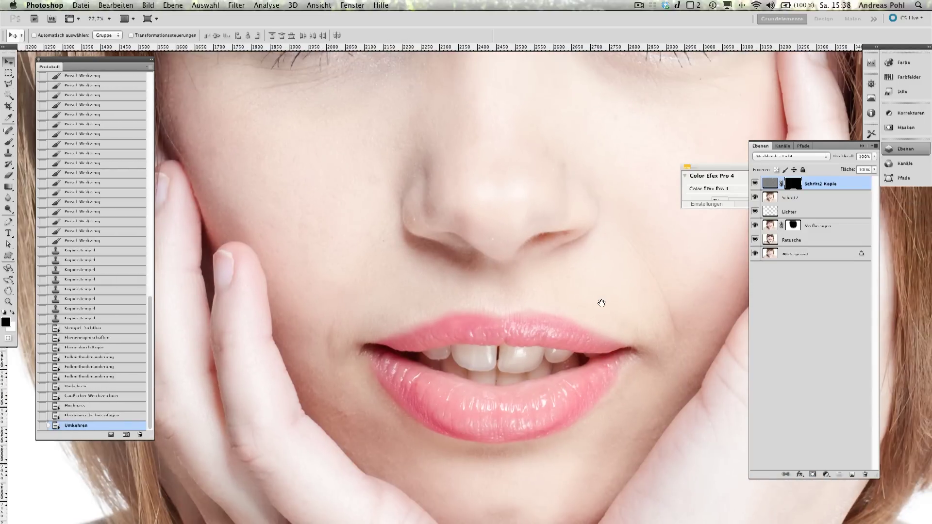
# Invert the mask to black and brush smoothing back onto the nose and cheek skin
pyautogui.press('b')
pyautogui.moveTo(552, 202); pyautogui.dragTo(493, 209)
pyautogui.hotkey('ctrl', 'i')
pyautogui.scroll(4, 380, 187)
pyautogui.moveTo(545, 183); pyautogui.dragTo(592, 147)
pyautogui.moveTo(657, 375)
pyautogui.mouseDown()
pyautogui.moveTo(561, 291)
pyautogui.moveTo(526, 343)
pyautogui.moveTo(459, 385)
pyautogui.mouseUp()
# Paint the smoothing back onto the skin around the eye and the lower face
pyautogui.scroll(3, 460, 385)
pyautogui.scroll(3, 433, 298)
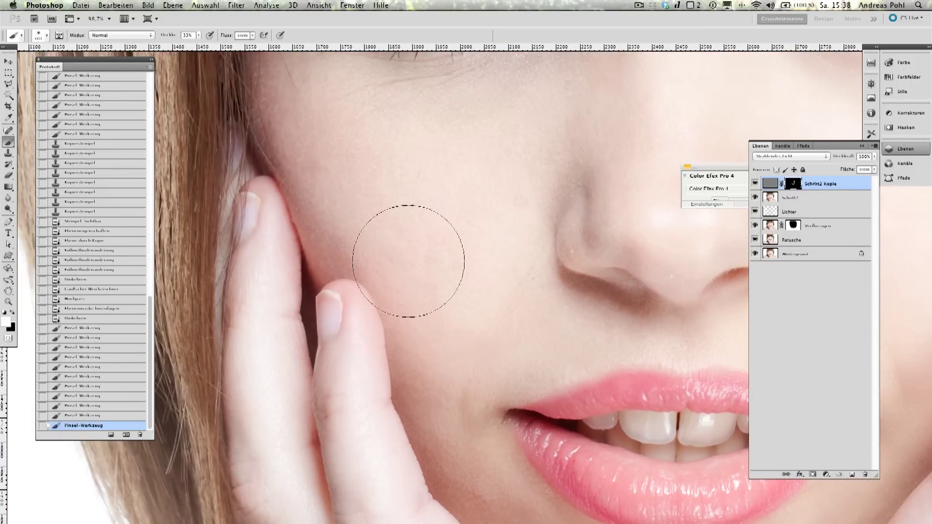
pyautogui.scroll(2, 509, 166)
pyautogui.scroll(2, 367, 311)
pyautogui.scroll(-3, 367, 310)
pyautogui.scroll(3, 354, 243)
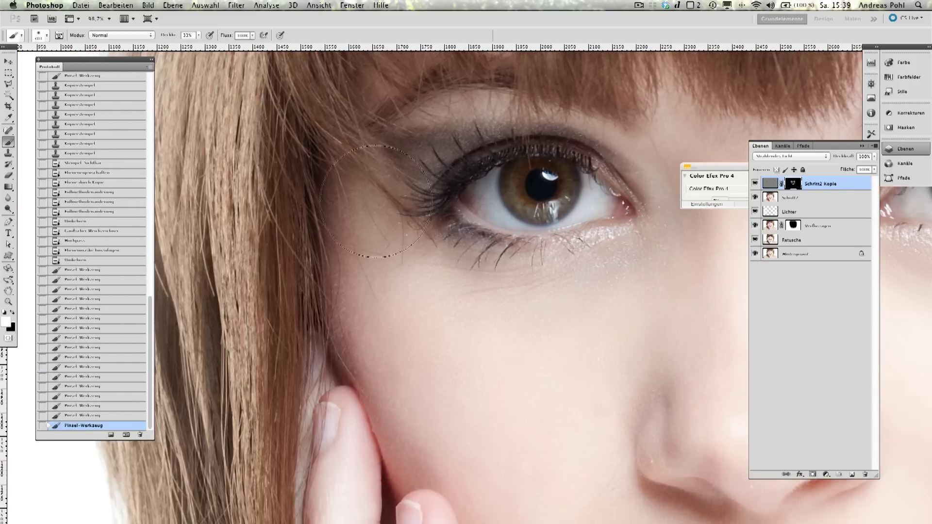
pyautogui.moveTo(415, 249); pyautogui.dragTo(532, 225)
pyautogui.scroll(-3, 547, 273)
pyautogui.moveTo(544, 383); pyautogui.dragTo(548, 379)
pyautogui.scroll(-1, 558, 350)
pyautogui.scroll(-3, 558, 350)
pyautogui.scroll(-3, 457, 339)
# Swap the brush colours and enlarge the brush for the shoulder skin
pyautogui.press('x')
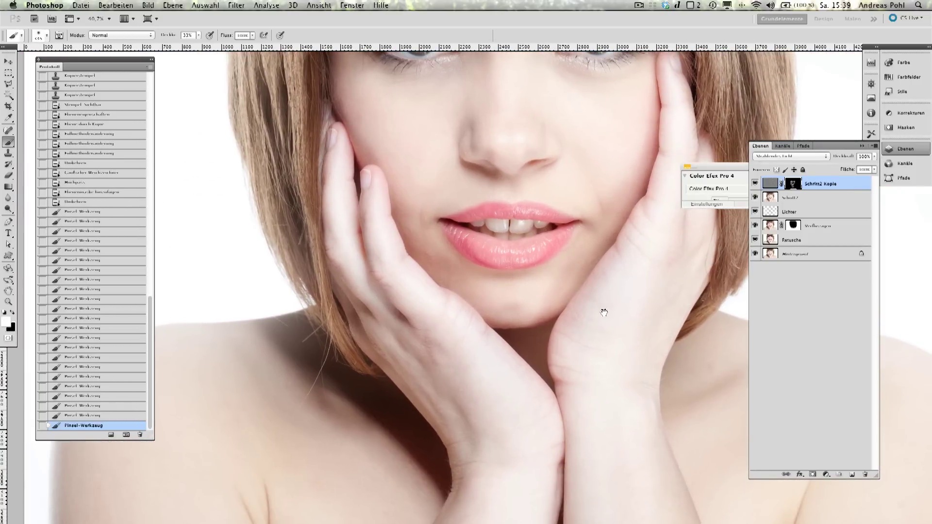
pyautogui.hscroll(3, 603, 291)
pyautogui.scroll(-3, 511, 475)
pyautogui.hscroll(-5, 510, 475)
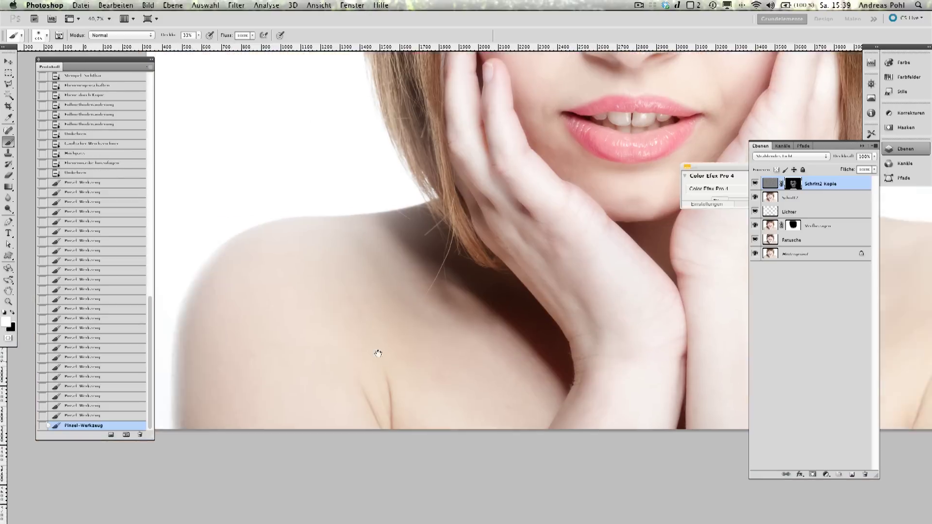
pyautogui.press(']')
pyautogui.press(']')
pyautogui.press(']')
pyautogui.hscroll(5, 261, 382)
pyautogui.hotkey('ctrl', '-')
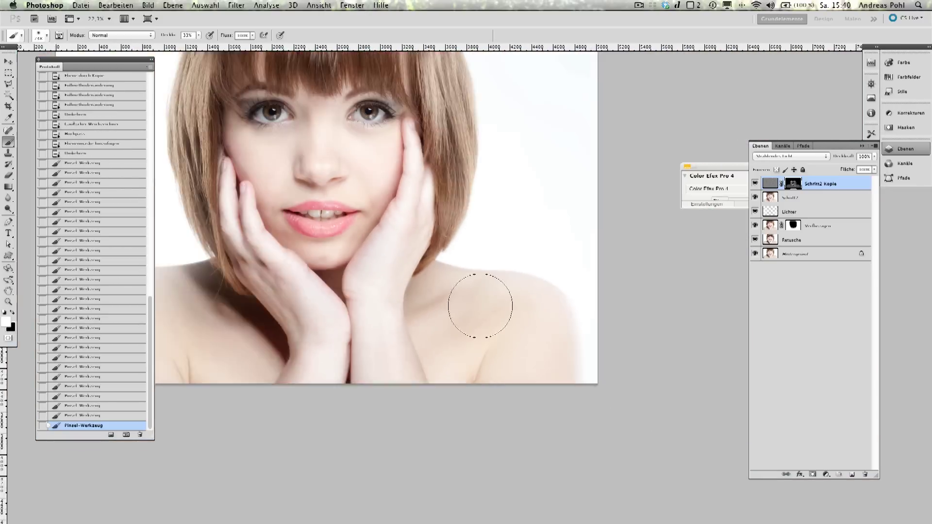
pyautogui.hotkey('ctrl', '+')
pyautogui.hotkey('ctrl', '+')
pyautogui.hotkey('ctrl', '+')
pyautogui.hotkey('ctrl', '+')
pyautogui.hotkey('ctrl', '+')
# Stamp all visible layers into a merged layer and spot-heal three blemishes on the nose
pyautogui.hotkey('ctrl', 'alt', 'shift', 'e')
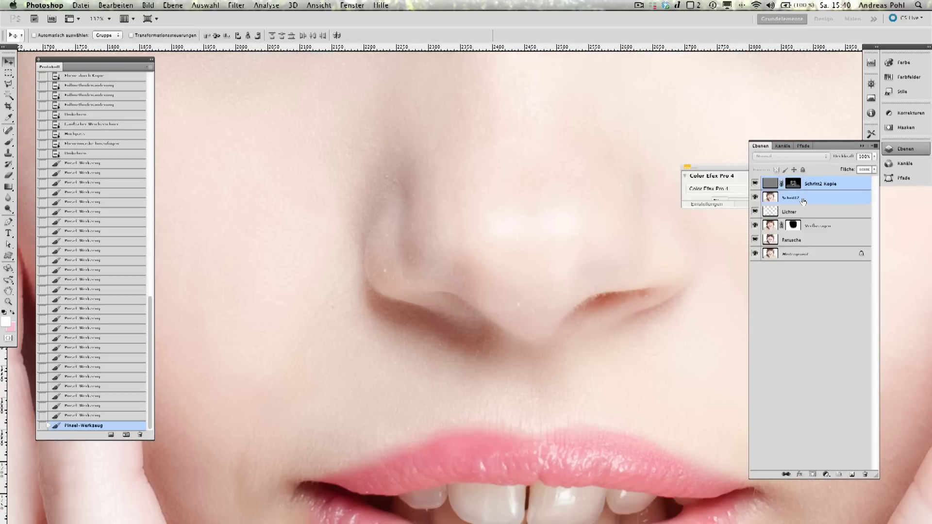
pyautogui.press('j')
pyautogui.click(381, 275)
pyautogui.click(534, 312)
pyautogui.scroll(5, 534, 312)
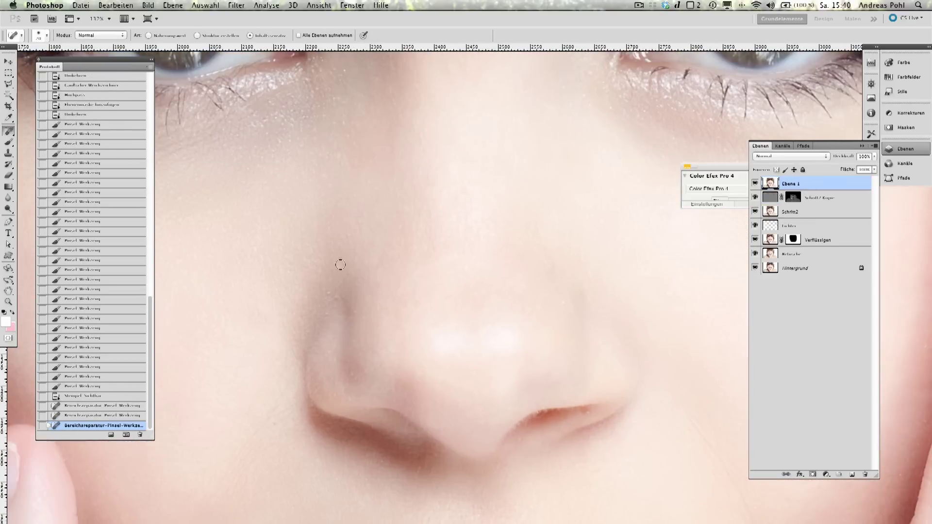
pyautogui.click(340, 262)
pyautogui.hotkey('ctrl', '0')
pyautogui.scroll(-2, 473, 260)
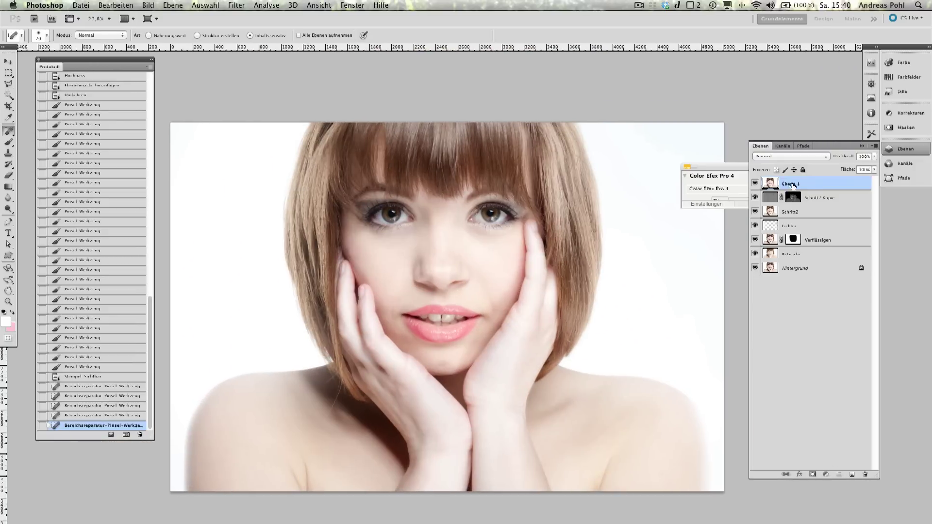
pyautogui.click(790, 183)
pyautogui.write('Schritt3')
# Add a new layer filled with 50% grey and set it to Weiches Licht
pyautogui.press('Return')
pyautogui.hotkey('ctrl', 'a')
pyautogui.hotkey('ctrl', 'shift', 'alt', 'n')
pyautogui.rightClick(631, 352)
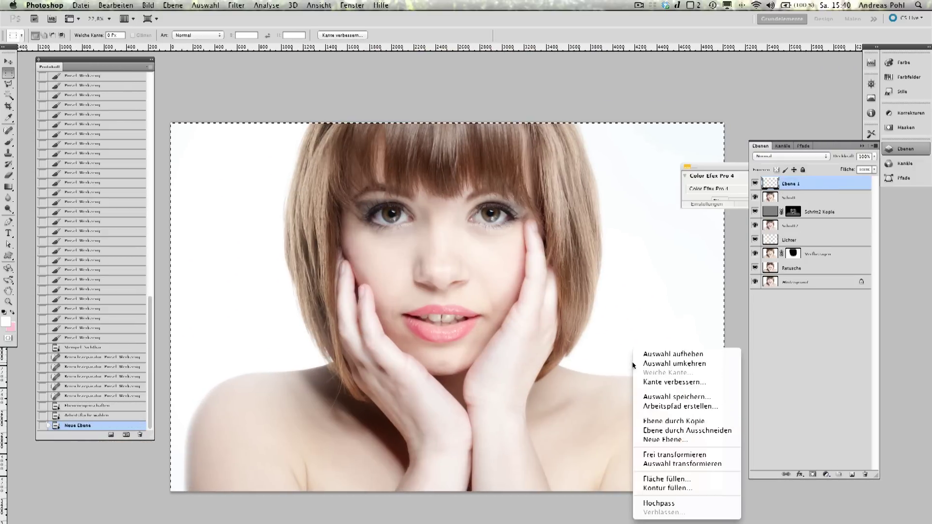
pyautogui.click(646, 422)
pyautogui.click(426, 230)
pyautogui.click(547, 221)
pyautogui.click(790, 157)
pyautogui.click(777, 274)
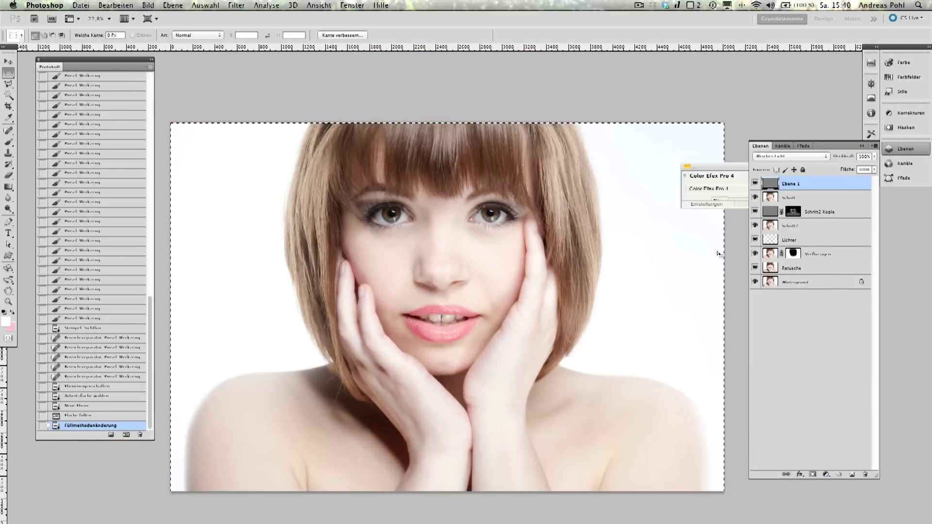
pyautogui.hotkey('ctrl', 'd')
# Lighten parts of the face by painting white on the grey soft-light layer
pyautogui.scroll(2, 631, 456)
pyautogui.scroll(-2, 602, 442)
pyautogui.scroll(2, 626, 427)
pyautogui.press('b')
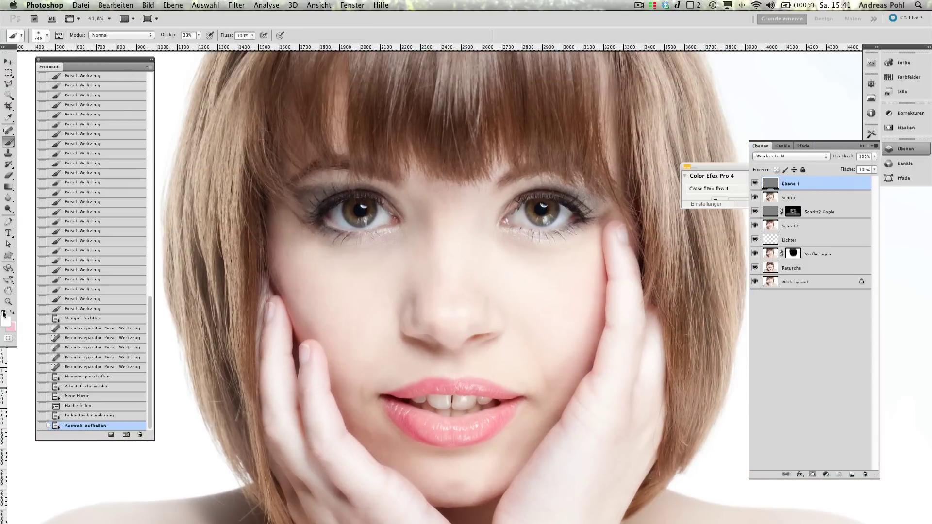
pyautogui.scroll(-3, 437, 209)
pyautogui.press('x')
pyautogui.moveTo(412, 203); pyautogui.dragTo(422, 252)
pyautogui.moveTo(402, 183)
pyautogui.mouseDown()
pyautogui.moveTo(500, 218)
pyautogui.moveTo(417, 153)
pyautogui.mouseUp()
# Paint black smoky shadow over the left eyelid and along the upper lash line
pyautogui.press('x')
pyautogui.scroll(3, 431, 231)
pyautogui.scroll(-1, 382, 256)
pyautogui.moveTo(333, 233); pyautogui.dragTo(422, 333)
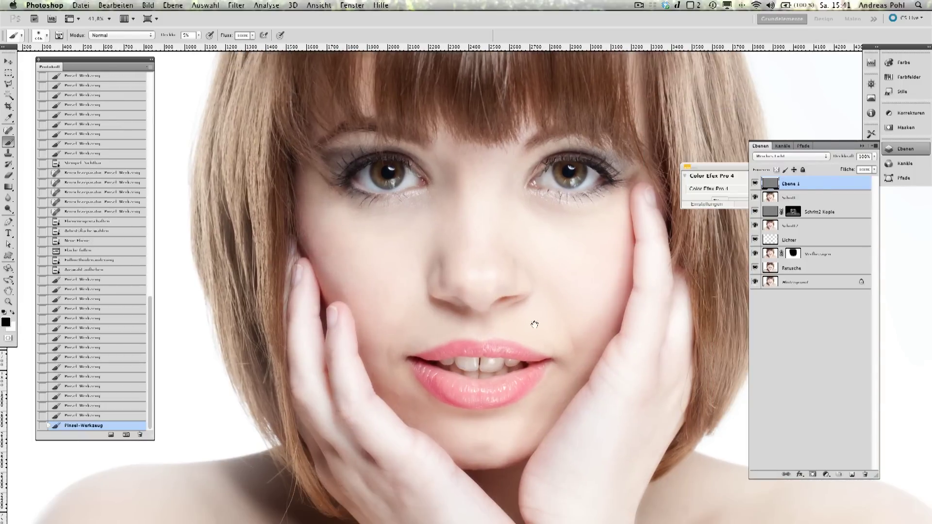
pyautogui.hscroll(3, 405, 298)
pyautogui.moveTo(323, 246); pyautogui.dragTo(435, 246)
pyautogui.scroll(-1, 435, 246)
pyautogui.scroll(5, 381, 286)
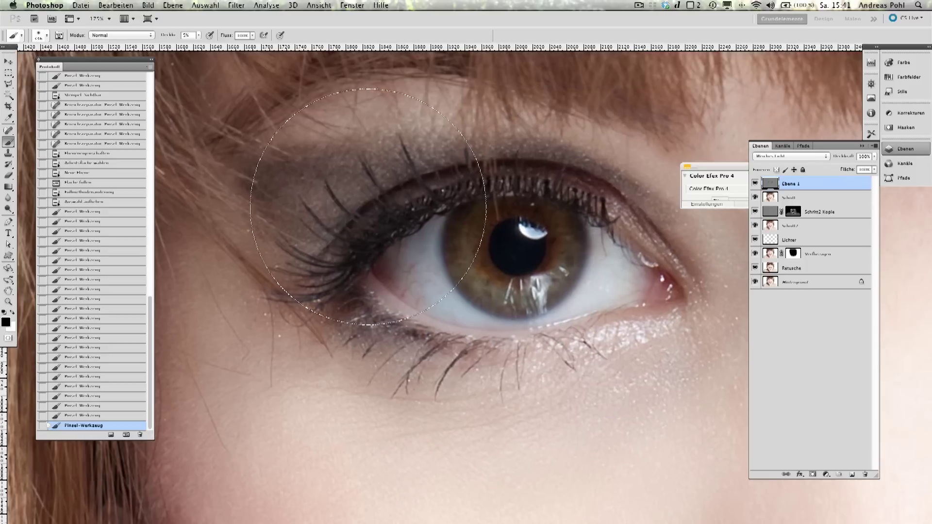
pyautogui.moveTo(249, 166); pyautogui.dragTo(417, 151)
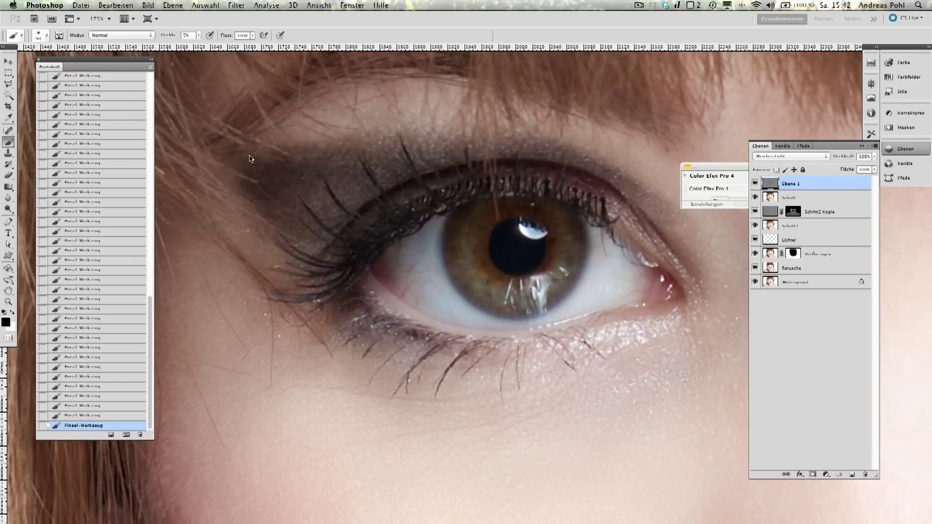
pyautogui.scroll(1, 303, 220)
pyautogui.moveTo(482, 183); pyautogui.dragTo(482, 202)
# Review the eye shading, then stamp all visible layers into a new merged layer
pyautogui.hscroll(1, 572, 215)
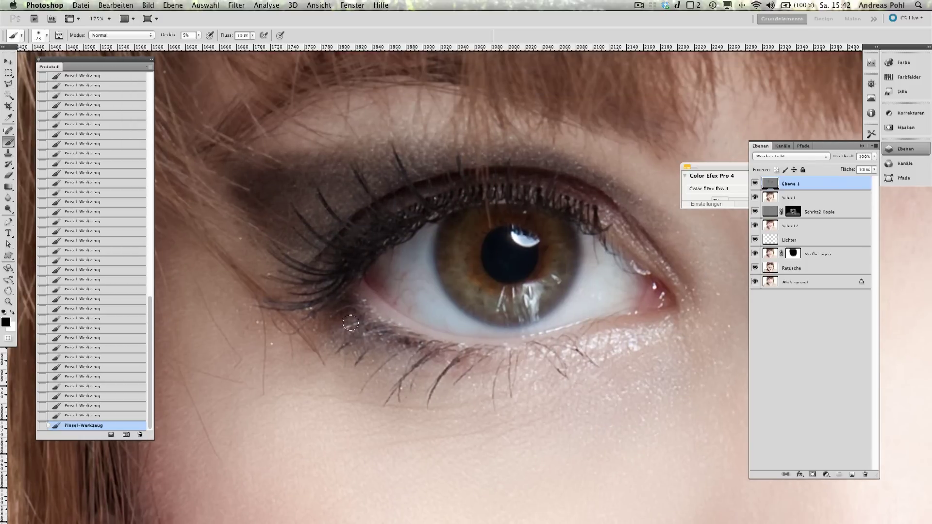
pyautogui.scroll(-5, 439, 291)
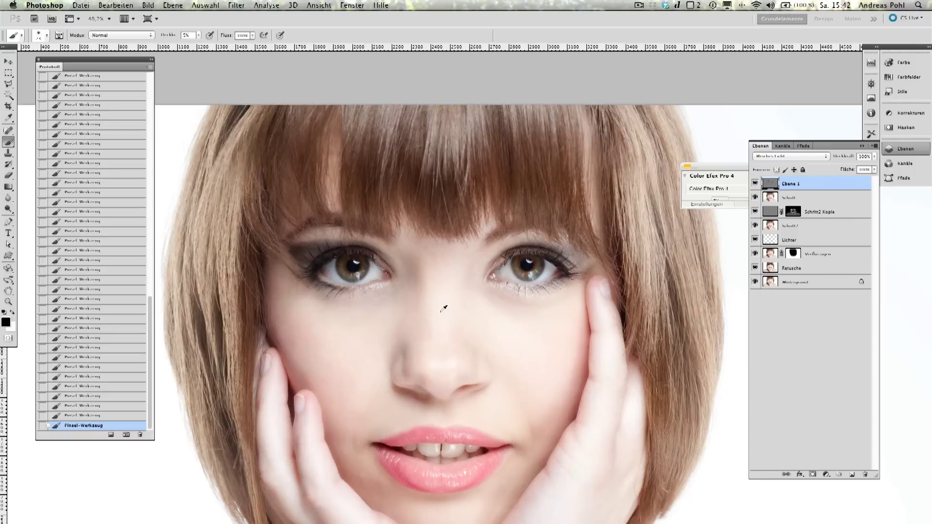
pyautogui.scroll(5, 583, 312)
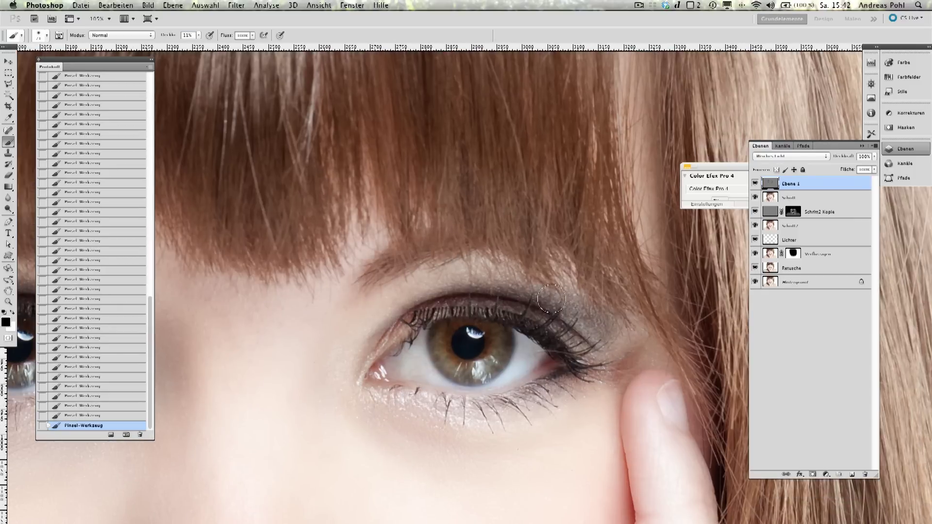
pyautogui.hscroll(-5, 544, 339)
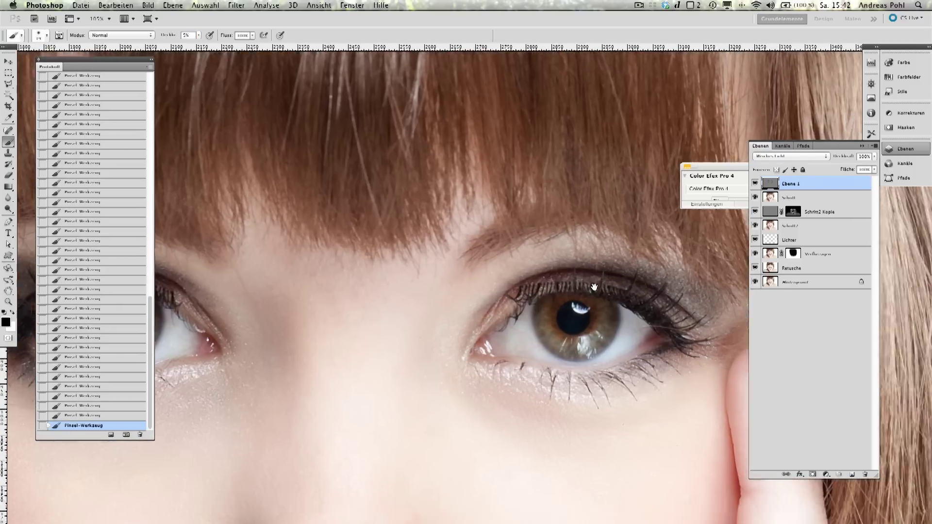
pyautogui.scroll(-3, 541, 310)
pyautogui.scroll(-5, 641, 248)
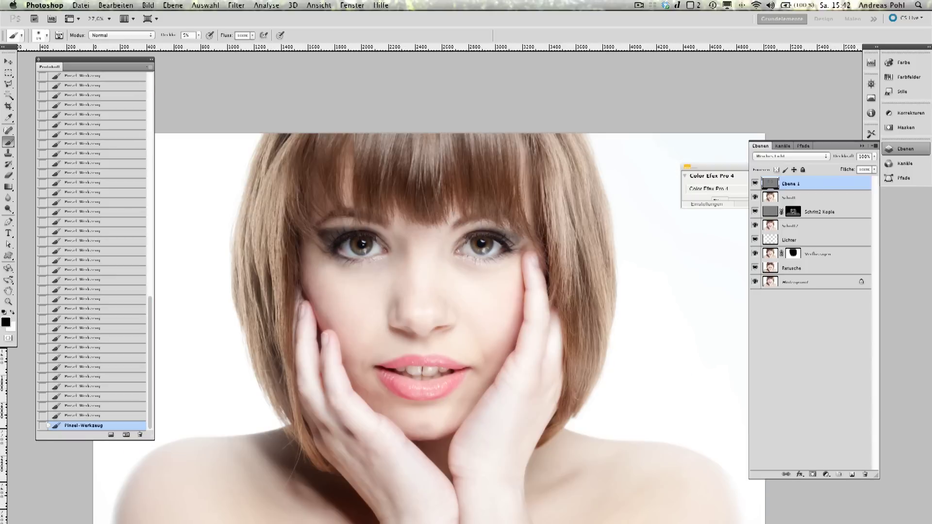
pyautogui.scroll(5, 472, 233)
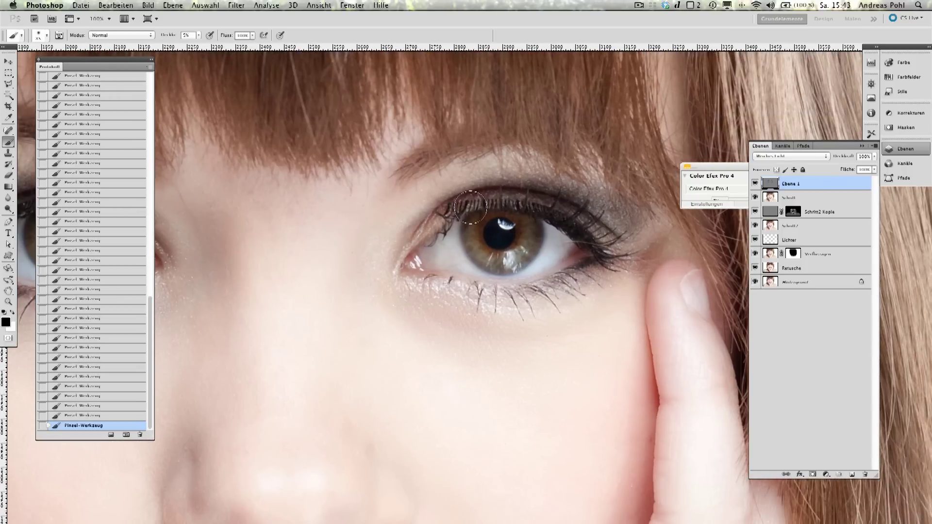
pyautogui.scroll(-5, 471, 234)
pyautogui.scroll(-3, 435, 215)
pyautogui.scroll(-2, 436, 215)
pyautogui.scroll(-3, 470, 260)
pyautogui.hotkey('ctrl', 'alt', 'shift', 'e')
# Group the retouching layers and select the white background by colour
pyautogui.keyDown('shift'); pyautogui.click(828, 283); pyautogui.keyUp('shift')
pyautogui.hotkey('ctrl', 'g')
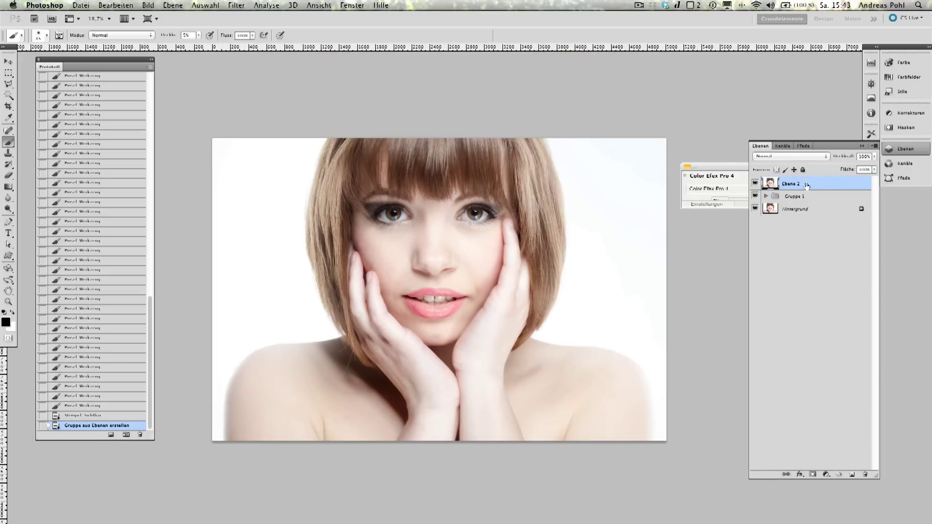
pyautogui.scroll(4, 436, 243)
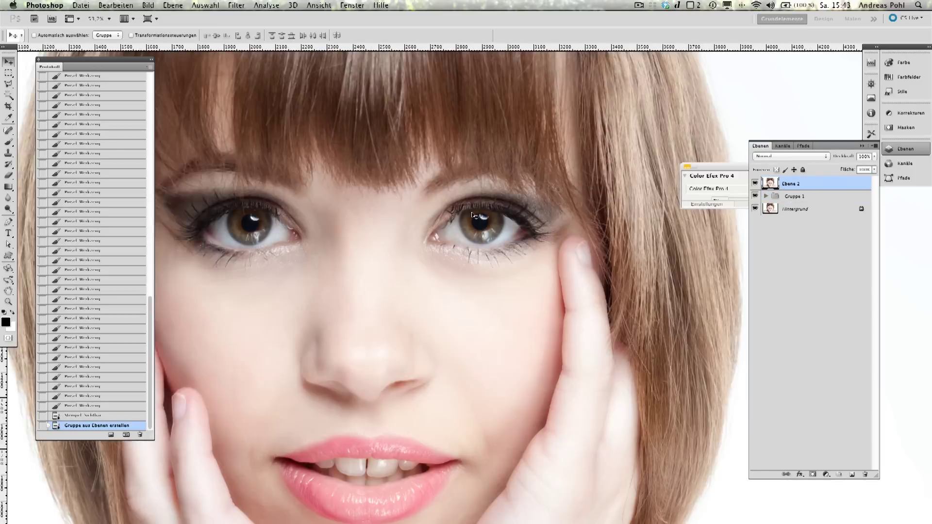
pyautogui.scroll(-5, 437, 243)
pyautogui.press('w')
pyautogui.click(572, 219)
pyautogui.keyDown('shift'); pyautogui.click(272, 218); pyautogui.keyUp('shift')
pyautogui.keyDown('shift'); pyautogui.click(582, 379); pyautogui.keyUp('shift')
# In Kante verbessern, zoom and pan to inspect the hair, shoulder and lip edges
pyautogui.click(272, 35)
pyautogui.click(555, 211)
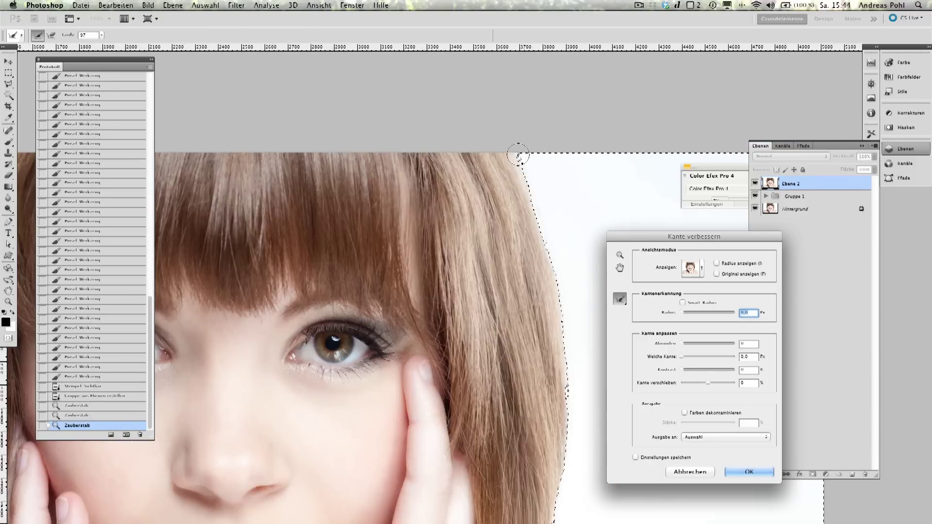
pyautogui.moveTo(510, 439); pyautogui.dragTo(512, 211)
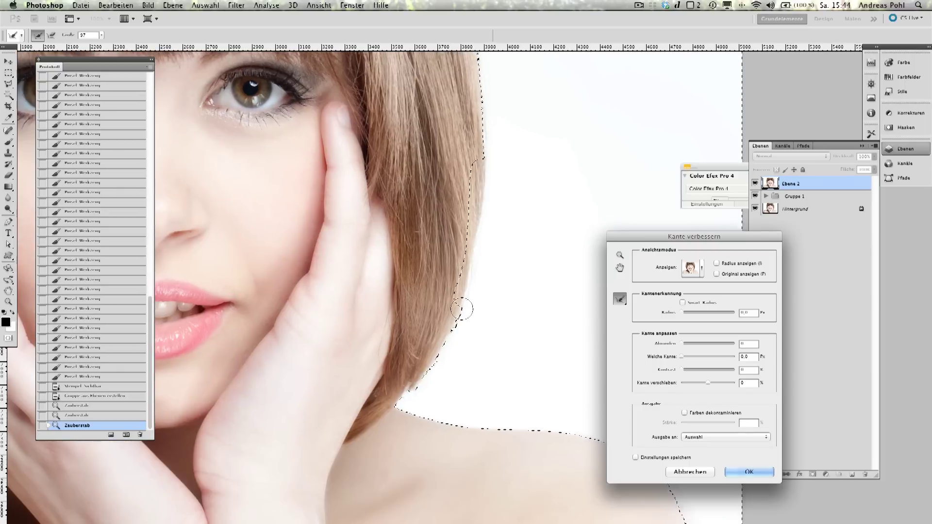
pyautogui.moveTo(512, 275); pyautogui.dragTo(373, 147)
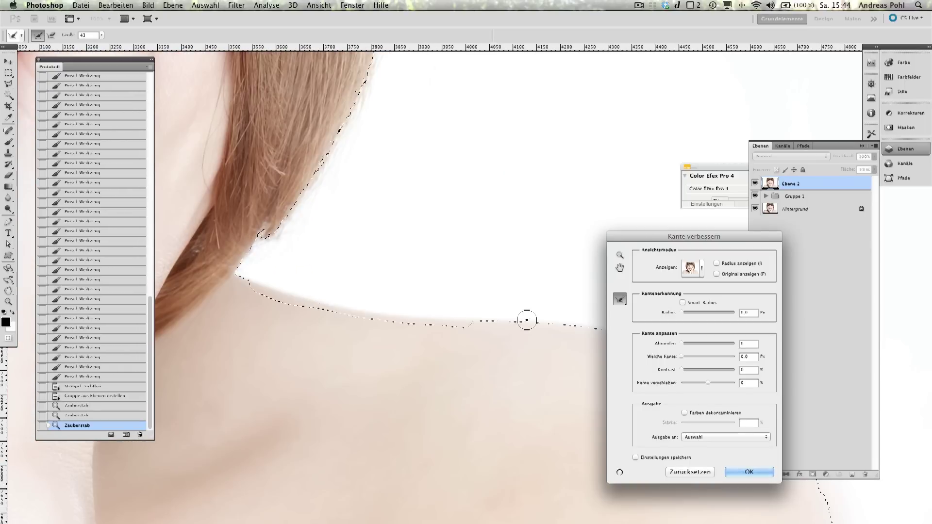
pyautogui.click(443, 312)
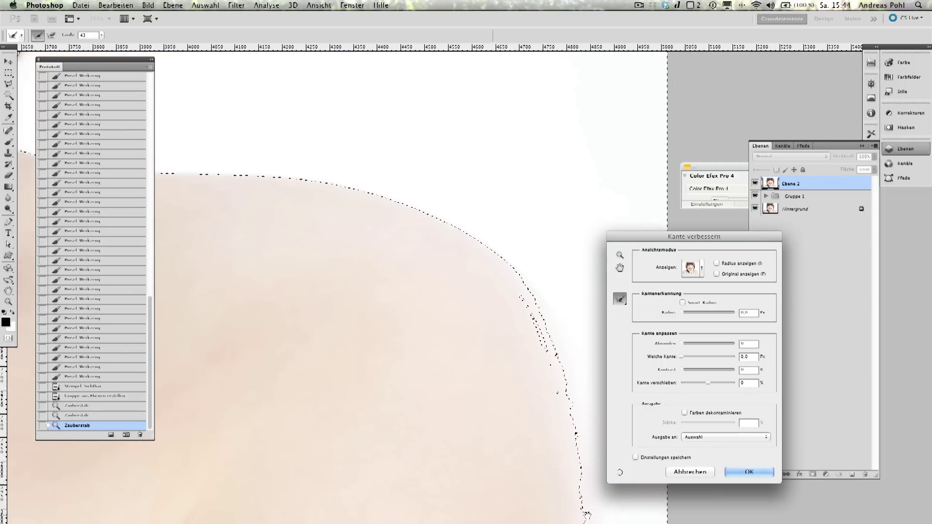
pyautogui.moveTo(586, 515); pyautogui.dragTo(525, 387)
pyautogui.scroll(-3, 460, 228)
pyautogui.scroll(5, 301, 224)
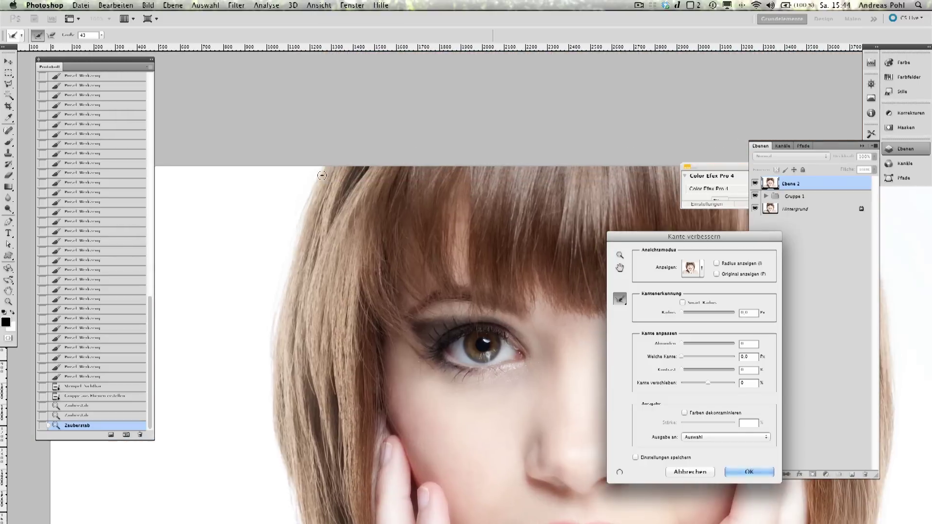
pyautogui.moveTo(282, 479); pyautogui.dragTo(281, 260)
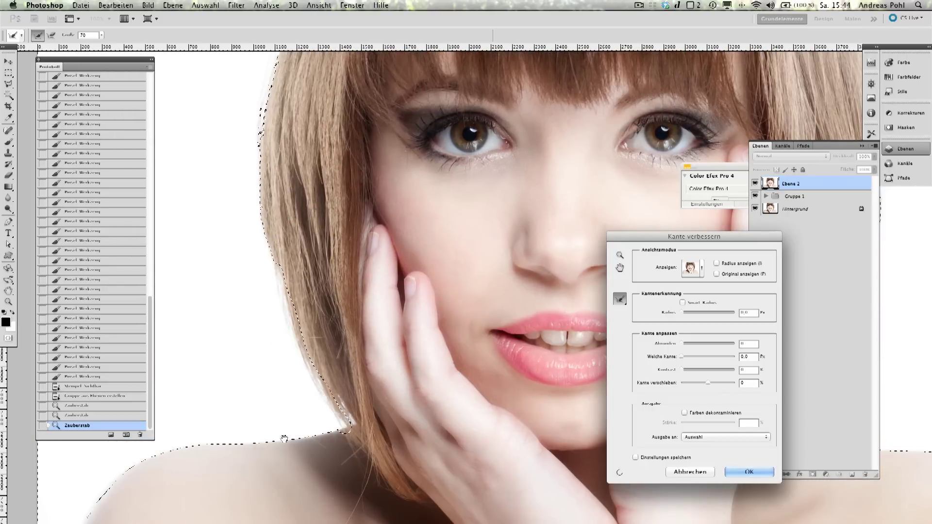
pyautogui.moveTo(317, 425); pyautogui.dragTo(462, 206)
# Confirm the refined selection edge and bring up the selection's context options
pyautogui.press('Return')
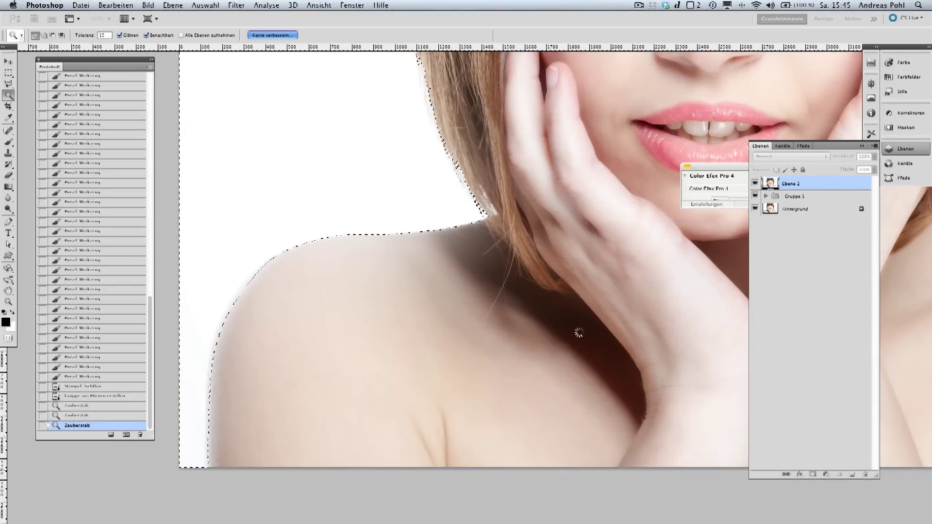
pyautogui.hotkey('ctrl', '0')
pyautogui.rightClick(613, 283)
# Invert the selection onto the backdrop and check the resulting Ebene 2 mask
pyautogui.click(640, 295)
pyautogui.keyDown('alt'); pyautogui.click(791, 184); pyautogui.keyUp('alt')
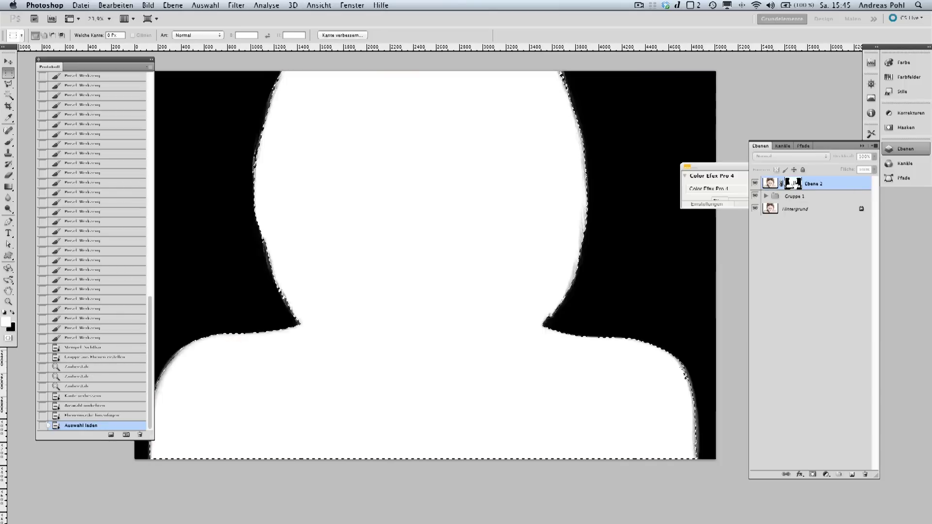
pyautogui.click(770, 209)
# Add a solid colour Farbfüllung layer and move it above the portrait group
pyautogui.click(826, 474)
pyautogui.click(834, 390)
pyautogui.click(762, 40)
pyautogui.moveTo(819, 210)
pyautogui.mouseDown()
pyautogui.moveTo(820, 190)
pyautogui.moveTo(865, 474)
pyautogui.mouseUp()
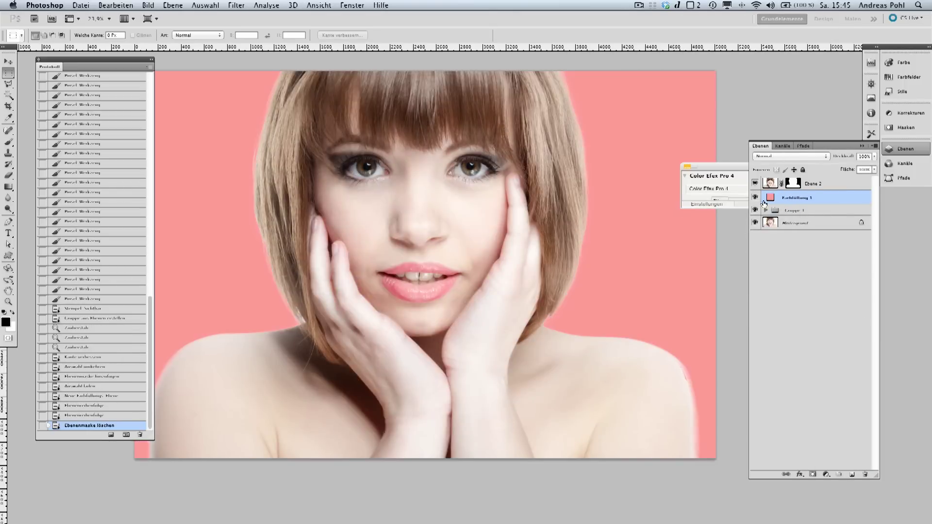
pyautogui.scroll(-3, 675, 389)
pyautogui.hscroll(-3, 440, 353)
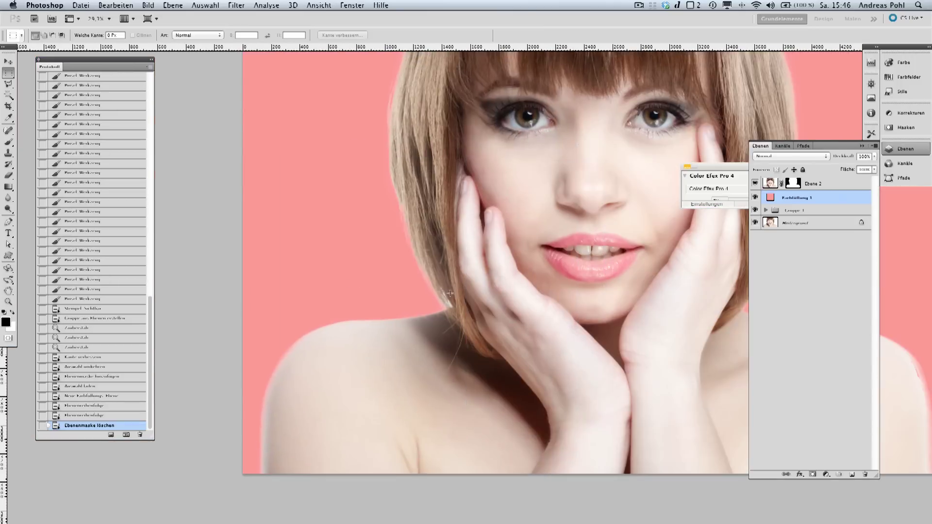
pyautogui.scroll(-2, 724, 368)
pyautogui.scroll(2, 474, 395)
pyautogui.hscroll(3, 686, 329)
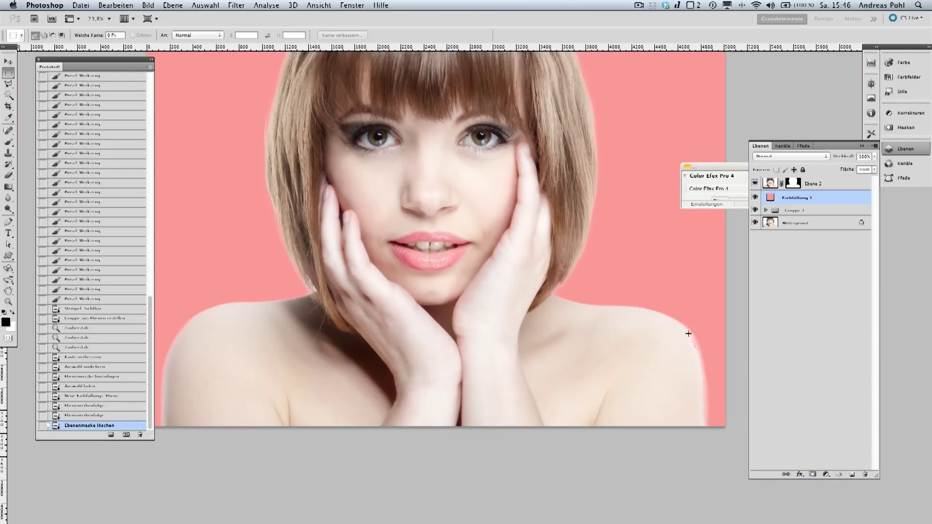
pyautogui.scroll(-2, 686, 335)
# Change the Farbfüllung colour to the soft light pink f6bdbd
pyautogui.doubleClick(769, 197)
pyautogui.click(609, 88)
pyautogui.moveTo(609, 88); pyautogui.dragTo(547, 53)
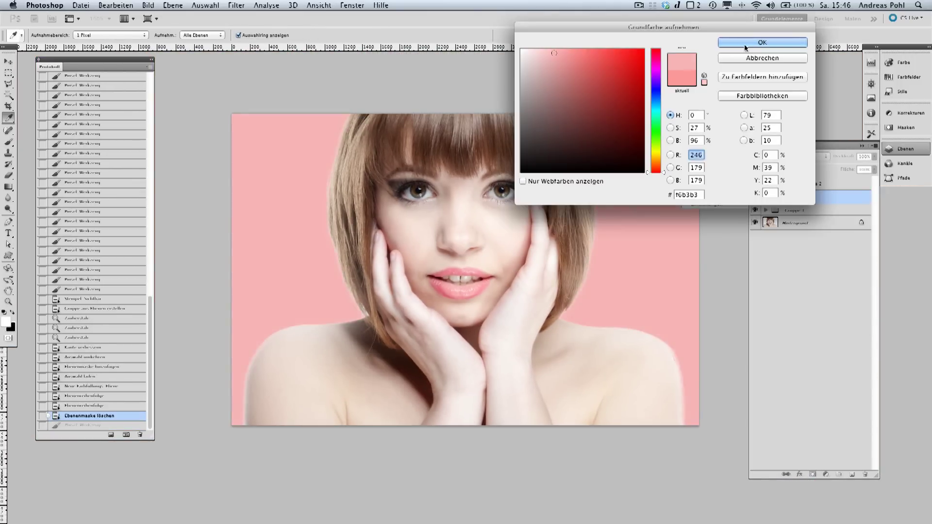
pyautogui.click(762, 43)
# Add a new layer and draw several soft radial gradients over the background
pyautogui.hotkey('ctrl', 'shift', 'alt', 'n')
pyautogui.press('g')
pyautogui.click(49, 34)
pyautogui.click(545, 165)
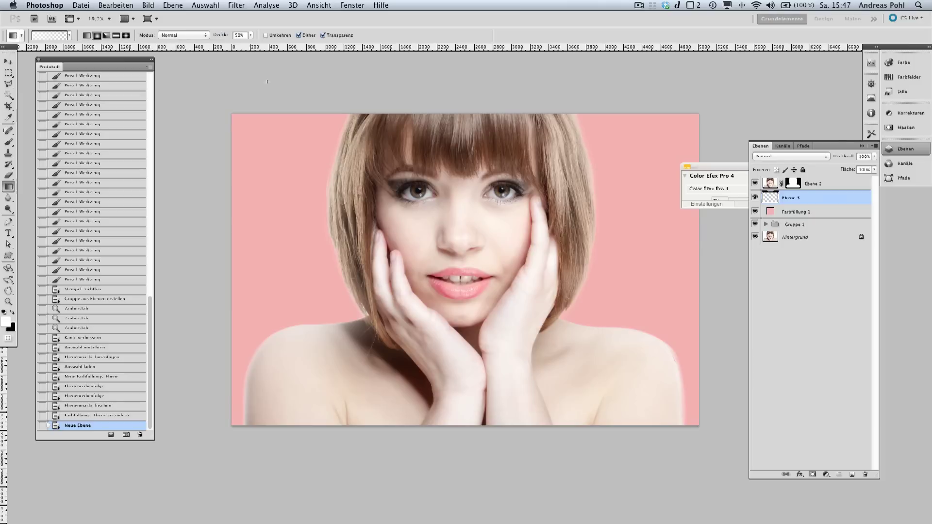
pyautogui.scroll(3, 460, 279)
pyautogui.moveTo(462, 376); pyautogui.dragTo(479, 306)
pyautogui.scroll(-2, 478, 306)
pyautogui.moveTo(460, 340); pyautogui.dragTo(708, 343)
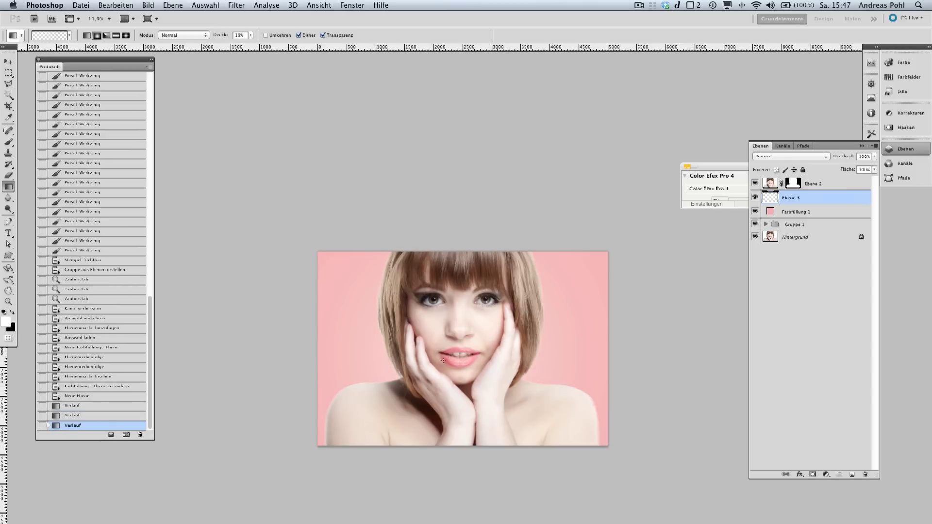
pyautogui.moveTo(474, 361); pyautogui.dragTo(602, 355)
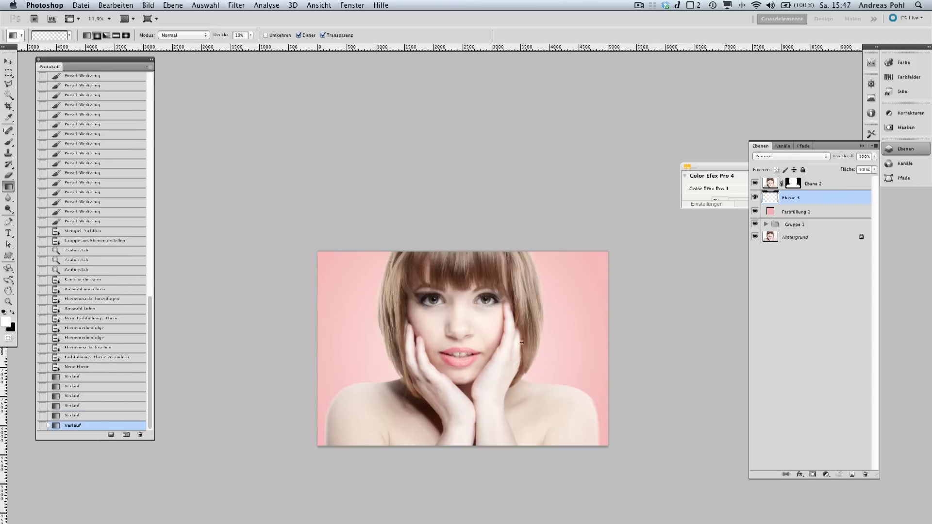
pyautogui.moveTo(595, 263); pyautogui.dragTo(594, 263)
pyautogui.press('v')
pyautogui.scroll(4, 474, 306)
pyautogui.scroll(-2, 427, 310)
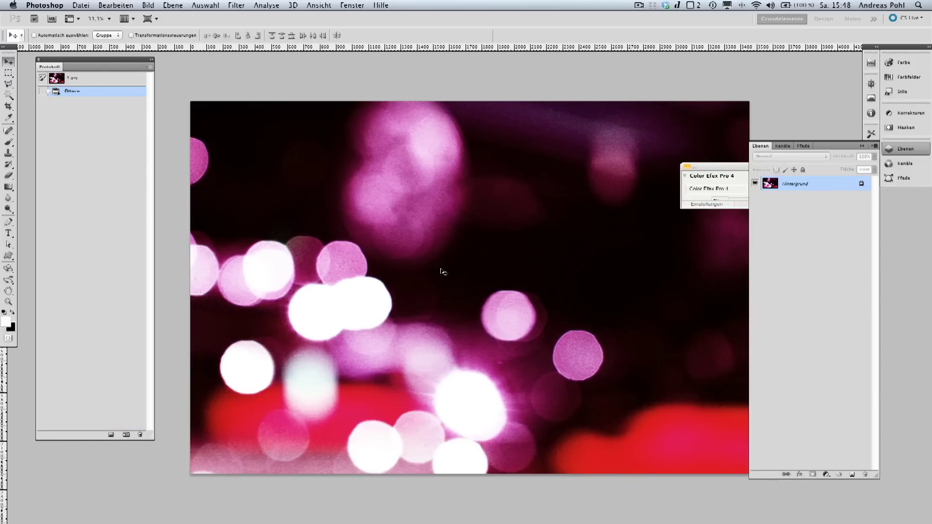
# Copy the bokeh photo into the portrait and enlarge it to overfill the canvas
pyautogui.scroll(-2, 525, 294)
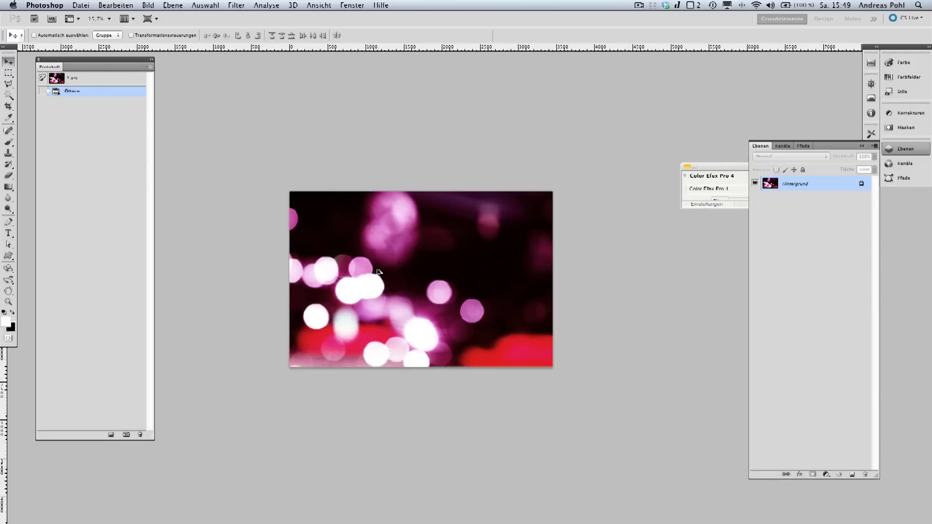
pyautogui.scroll(1, 474, 292)
pyautogui.hotkey('ctrl', 'c')
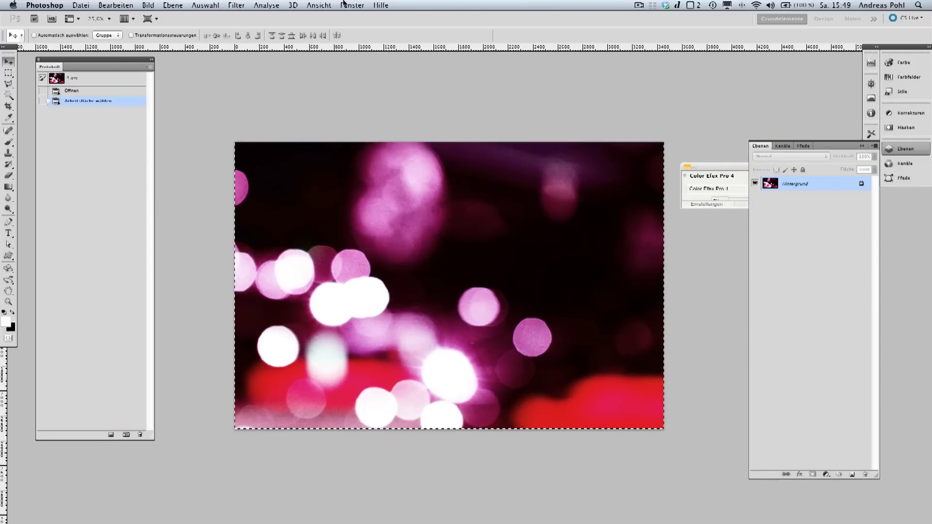
pyautogui.hotkey('ctrl', 'Tab')
pyautogui.hotkey('ctrl', 'v')
pyautogui.hotkey('ctrl', 't')
pyautogui.moveTo(578, 281); pyautogui.dragTo(625, 251)
pyautogui.press('Return')
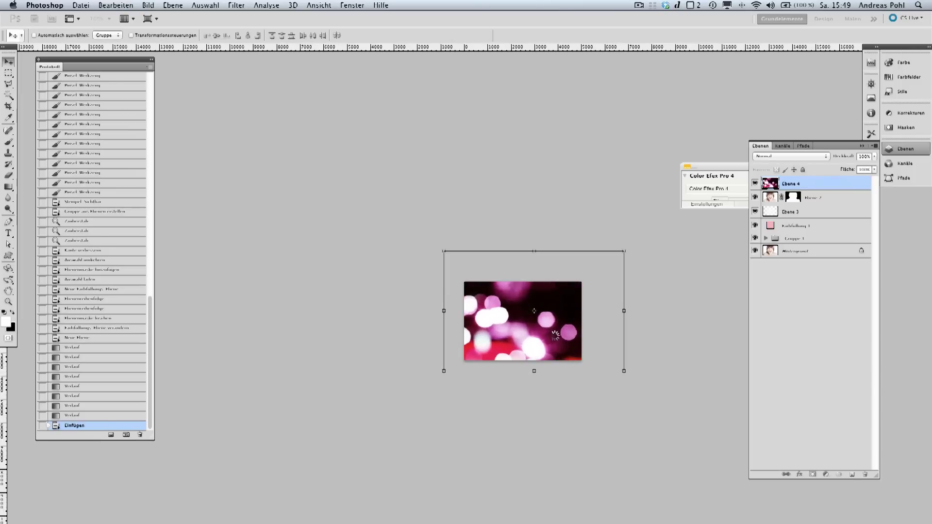
# Blend the bokeh layer with Negativ multiplizieren, lower its opacity, and shift it across
pyautogui.click(790, 156)
pyautogui.click(776, 261)
pyautogui.scroll(3, 588, 316)
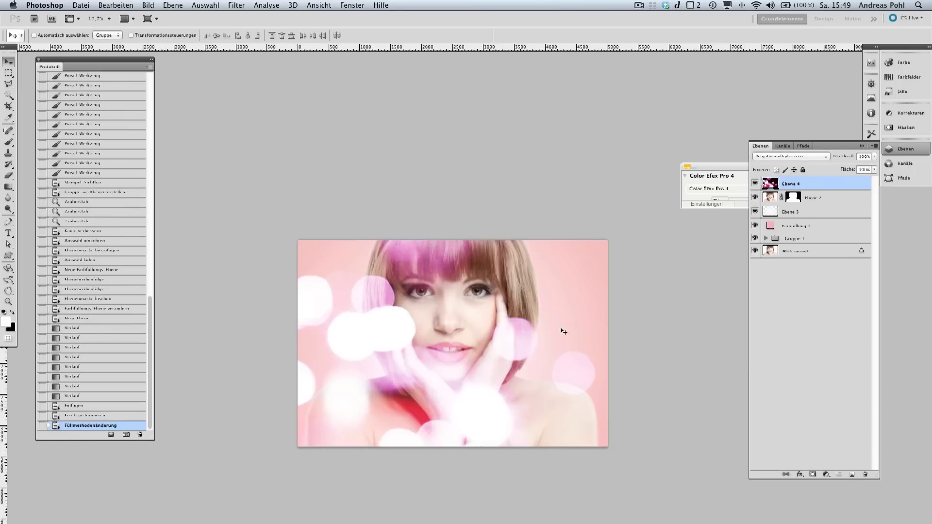
pyautogui.press('3')
pyautogui.press('4')
pyautogui.moveTo(462, 349); pyautogui.dragTo(488, 362)
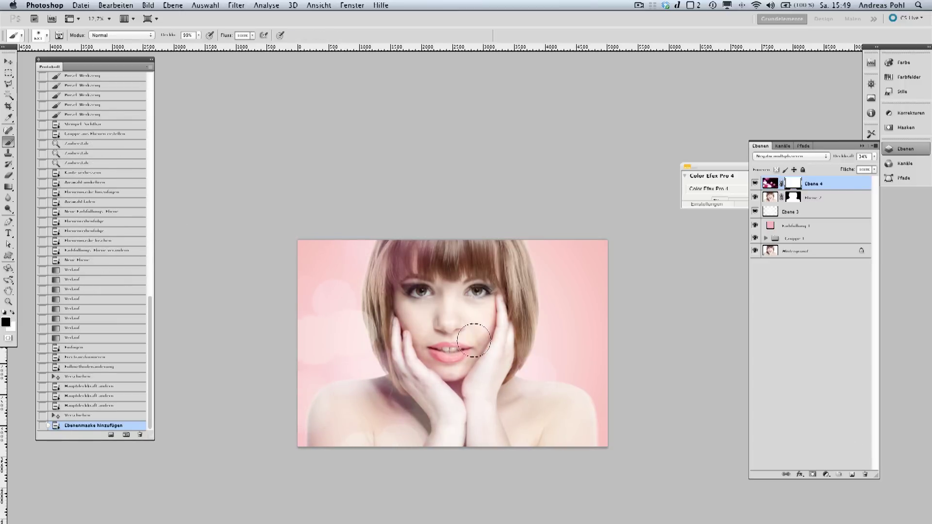
# Paste a patch of bokeh lights as a new screened layer and reposition it
pyautogui.moveTo(497, 347); pyautogui.dragTo(582, 403)
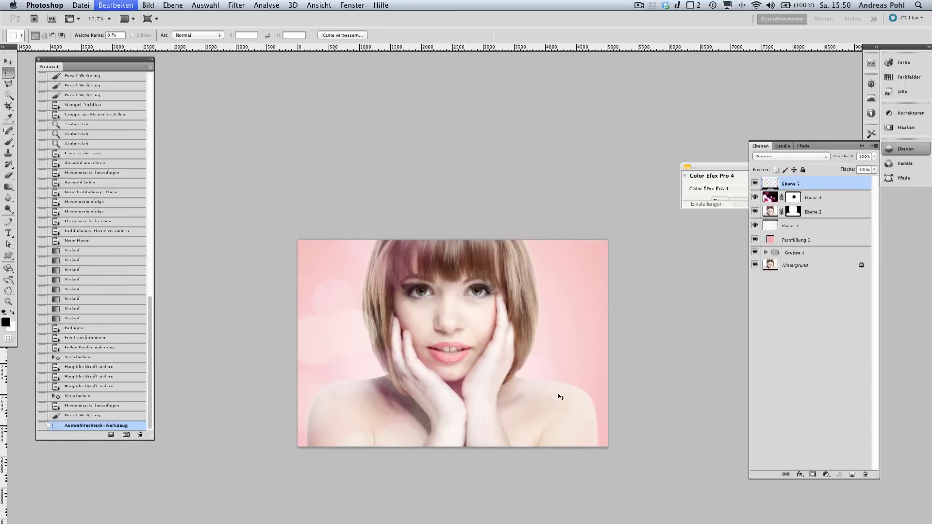
pyautogui.hotkey('ctrl', 'v')
pyautogui.press('v')
pyautogui.click(790, 156)
pyautogui.click(779, 218)
pyautogui.moveTo(533, 373)
pyautogui.mouseDown()
pyautogui.moveTo(566, 308)
pyautogui.moveTo(466, 253)
pyautogui.moveTo(561, 327)
pyautogui.mouseUp()
# Duplicate and resize the light patch layer, then bring up the second bokeh photo
pyautogui.press('3')
pyautogui.hotkey('ctrl', 't')
pyautogui.press('Return')
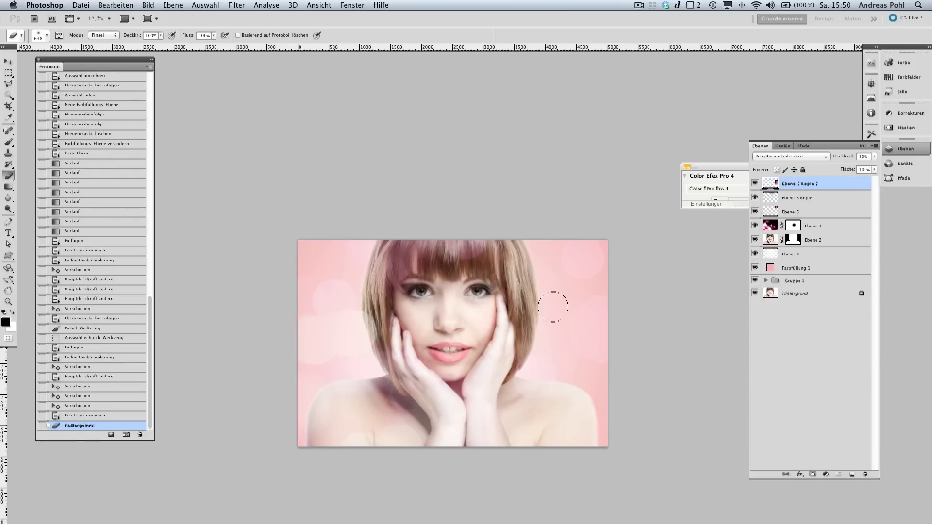
pyautogui.scroll(1, 480, 316)
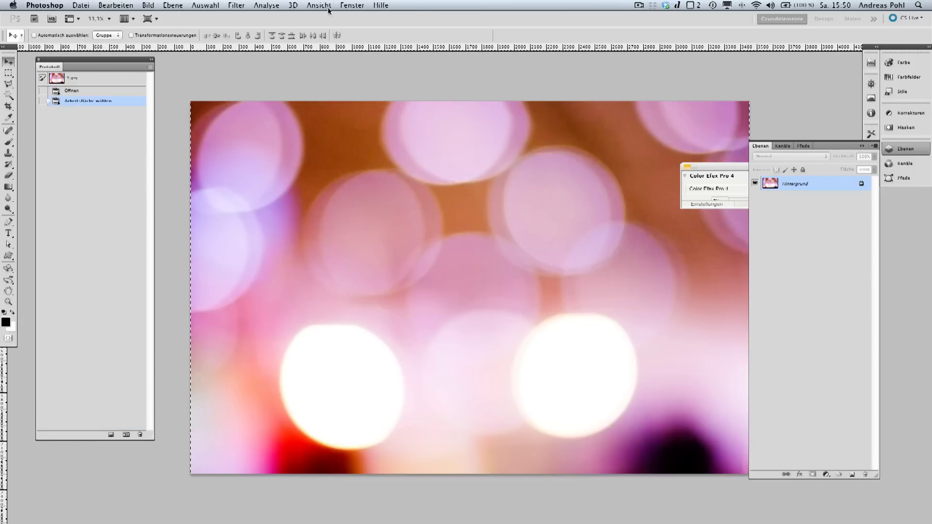
pyautogui.click(328, 5)
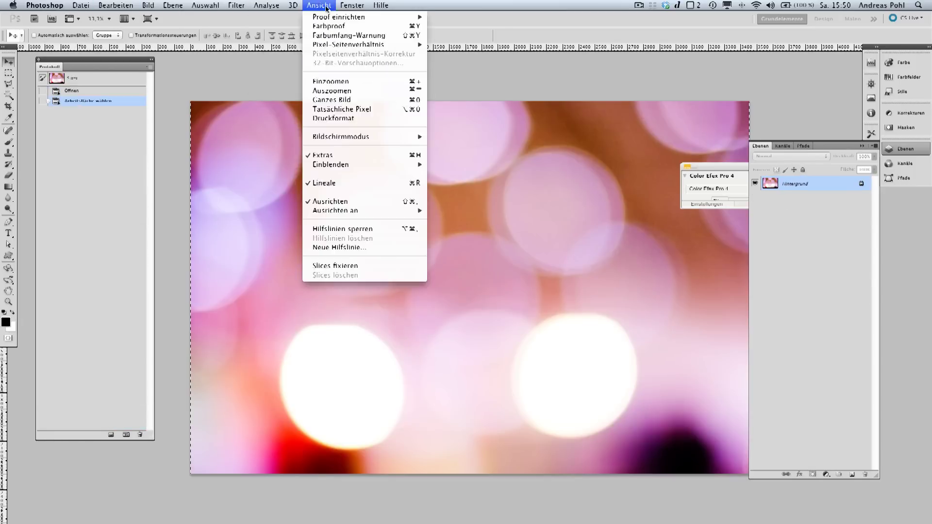
# Paste the pinker bokeh into the portrait, set to Negativ multiplizieren at 10% opacity
pyautogui.click(349, 396)
pyautogui.hotkey('ctrl', 'v')
pyautogui.hotkey('ctrl', 't')
pyautogui.press('Return')
pyautogui.click(790, 156)
pyautogui.click(720, 212)
pyautogui.press('1')
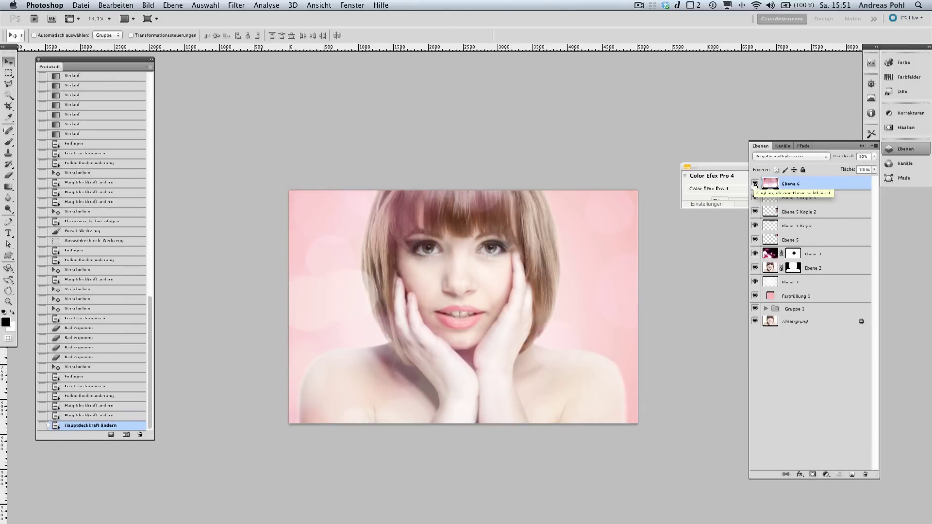
pyautogui.scroll(2, 566, 254)
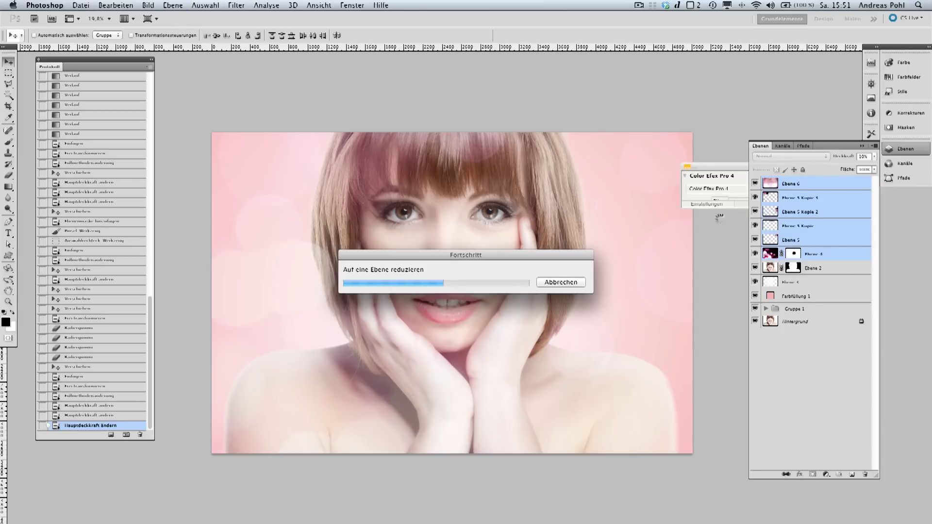
# Select all bokeh light layers, merge them into one, and adjust its blend mode
pyautogui.click(790, 156)
pyautogui.click(786, 231)
pyautogui.moveTo(560, 346); pyautogui.dragTo(574, 324)
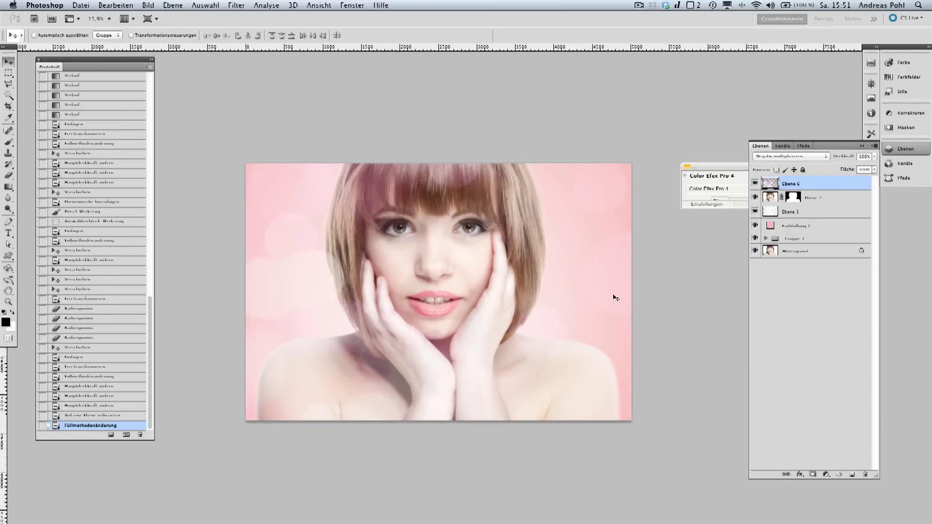
pyautogui.scroll(2, 605, 284)
pyautogui.click(790, 156)
pyautogui.click(776, 100)
pyautogui.click(790, 157)
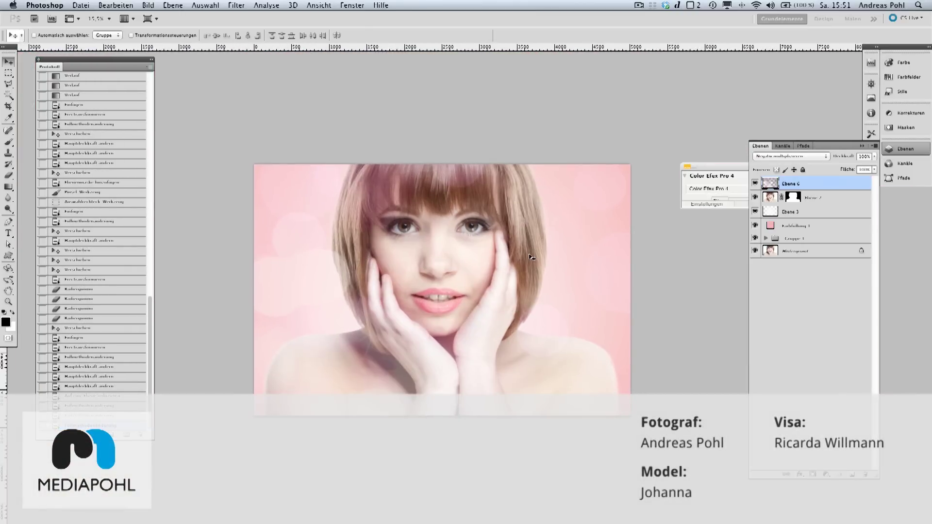
# Apply Gaussian Blur to the merged bokeh and set the Soft Light portrait copy to 20% opacity
pyautogui.click(371, 228)
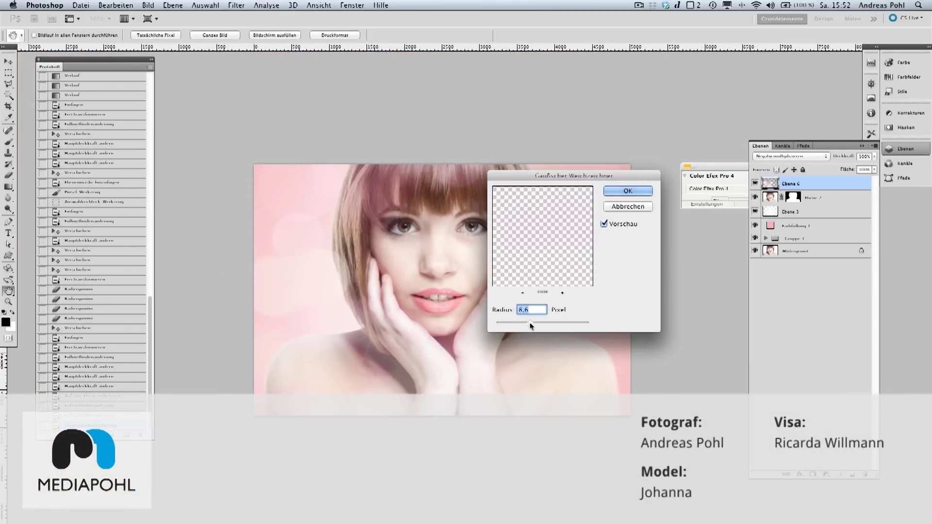
pyautogui.press('Return')
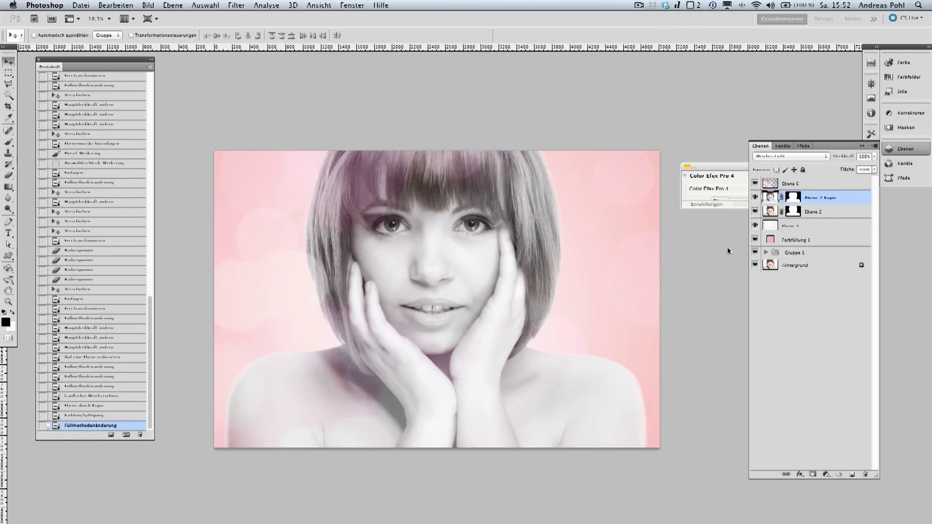
pyautogui.press('2')
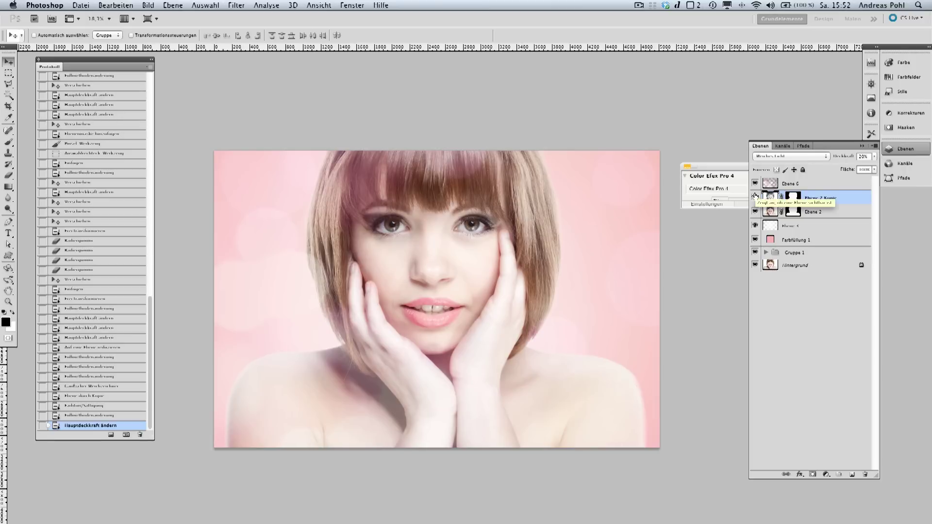
pyautogui.moveTo(507, 321); pyautogui.dragTo(526, 309)
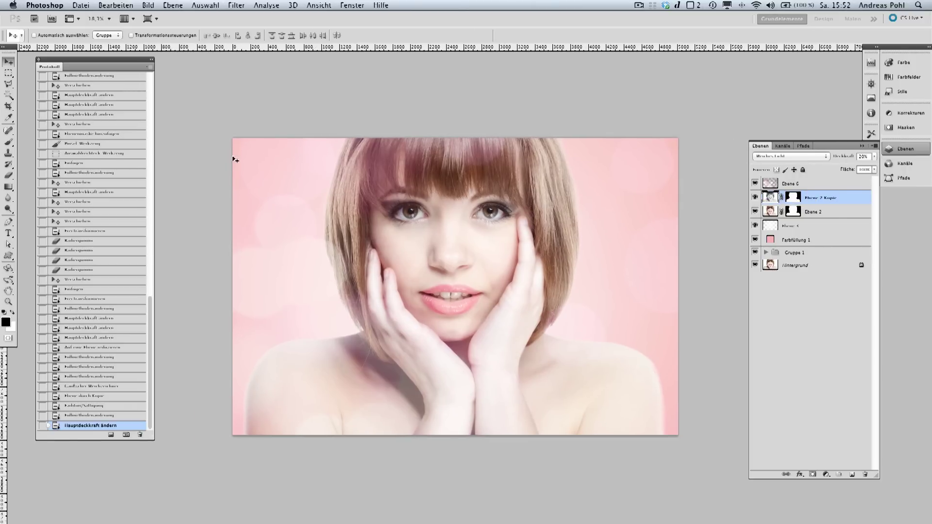